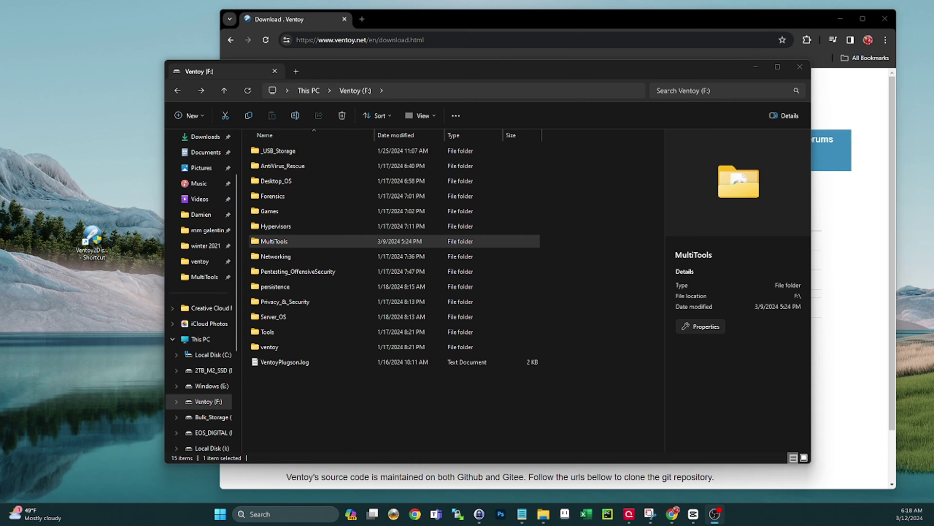
- Look inside the _USB_Storage folder on the Ventoy (F:) drive, return to the drive's root and inspect the ventoy folder
left_click(317, 417)
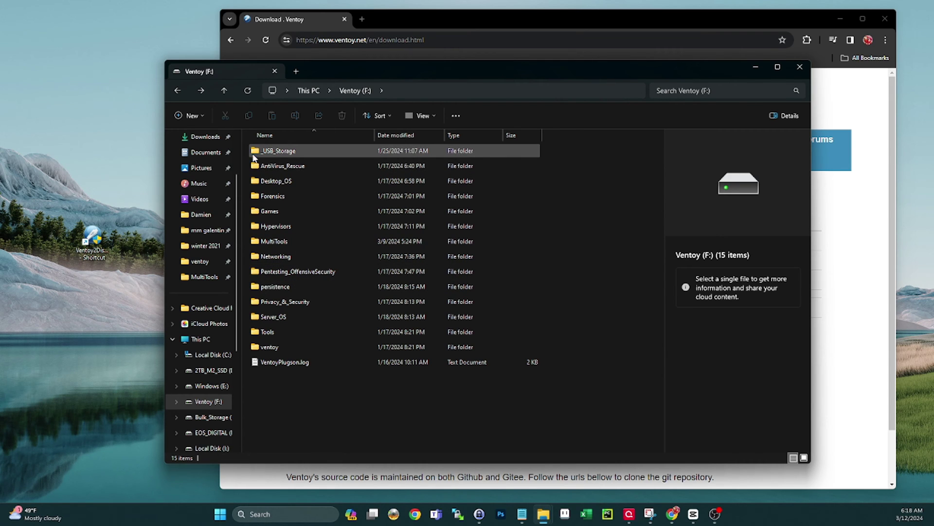
double_click(298, 152)
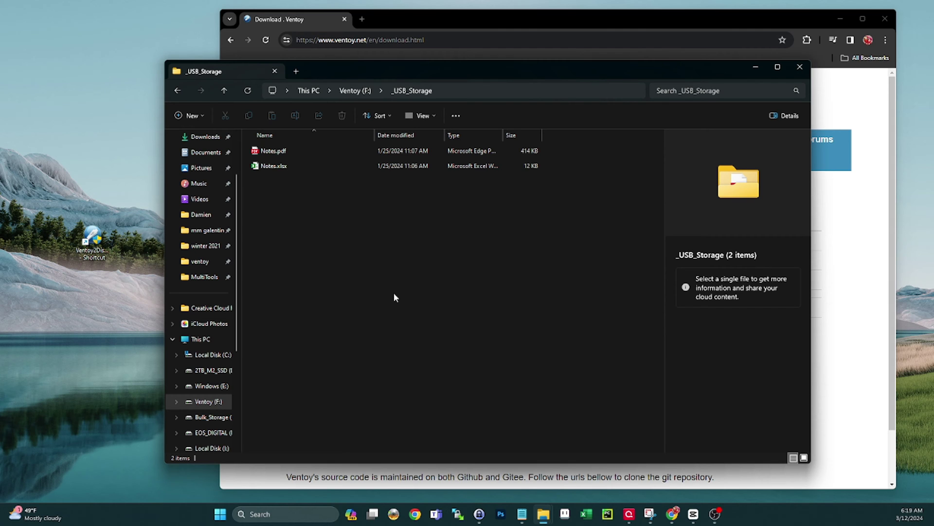
left_click(348, 92)
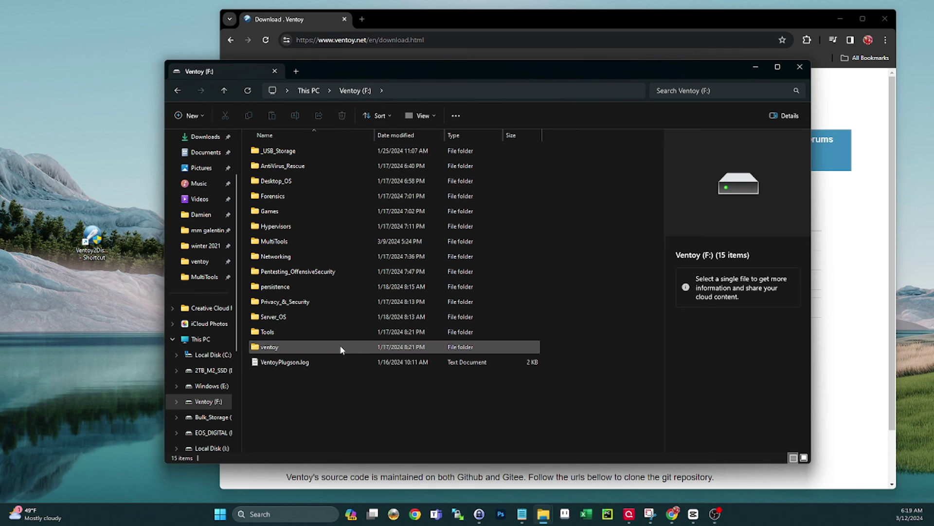
mouse_move(339, 350)
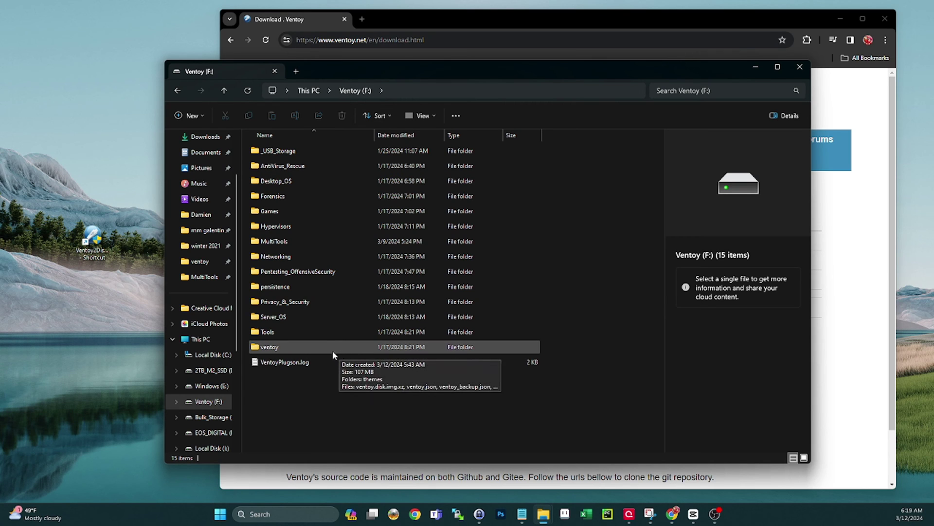
- Open the file location of the Ventoy2Disk desktop shortcut
left_click(466, 13)
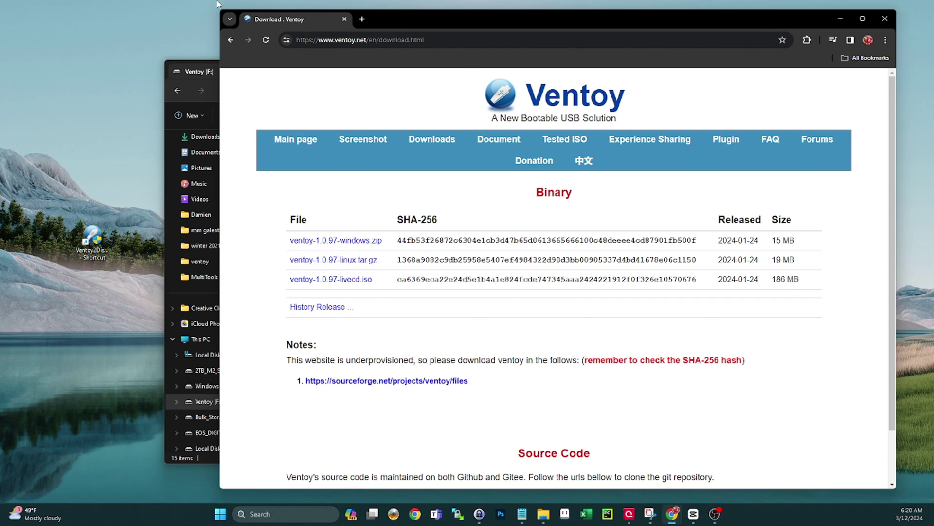
left_click(90, 243)
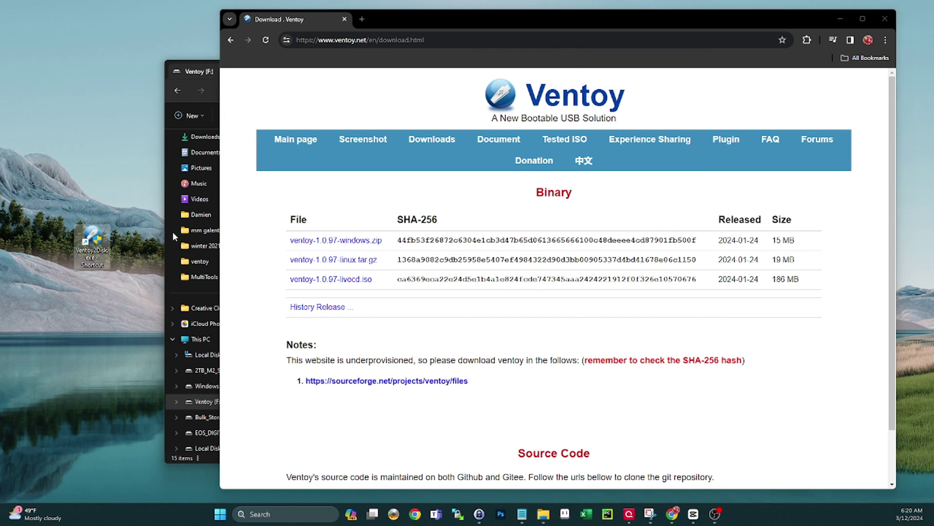
right_click(91, 257)
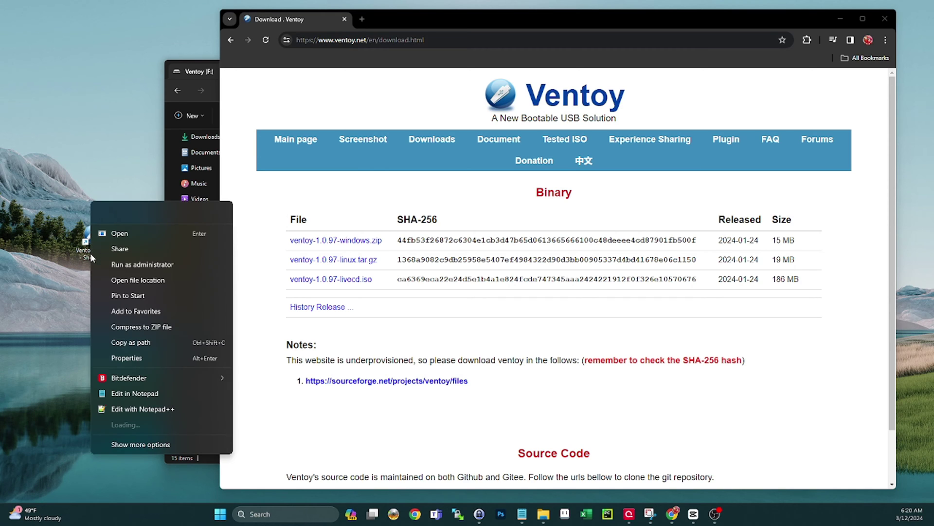
left_click(145, 281)
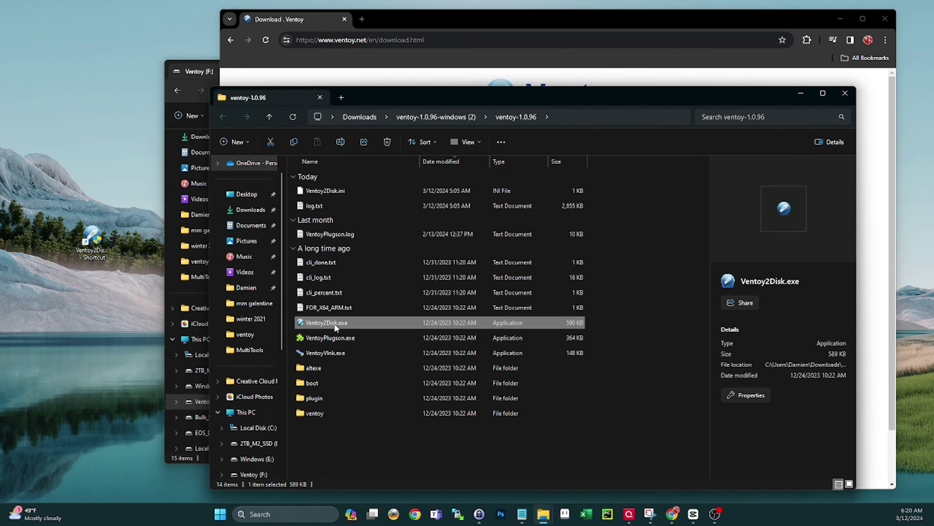
- Launch VentoyPlugson.exe from the ventoy-1.0.96 folder
mouse_move(345, 325)
left_click(329, 341)
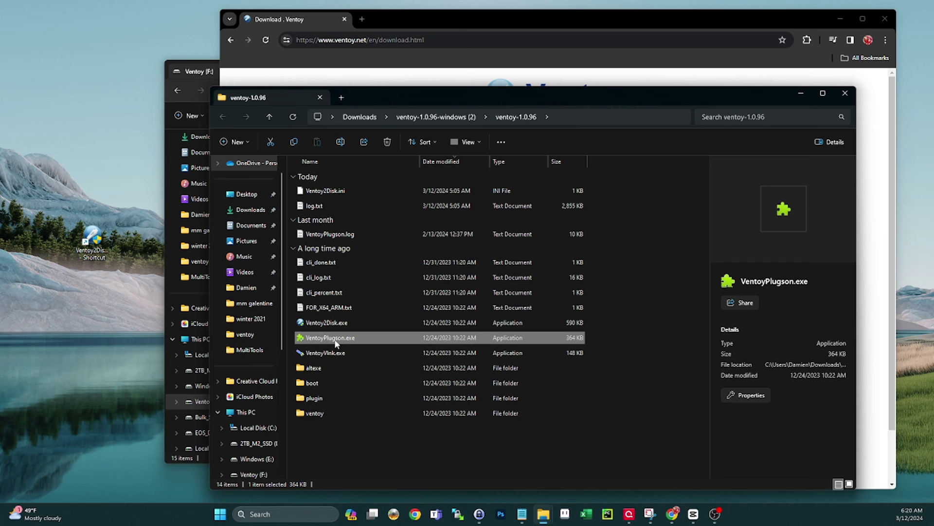
mouse_move(339, 343)
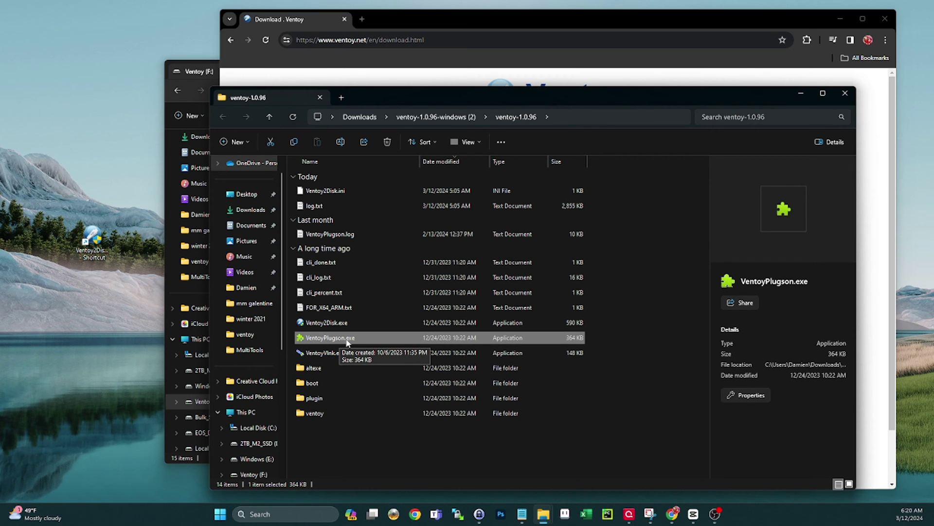
double_click(348, 342)
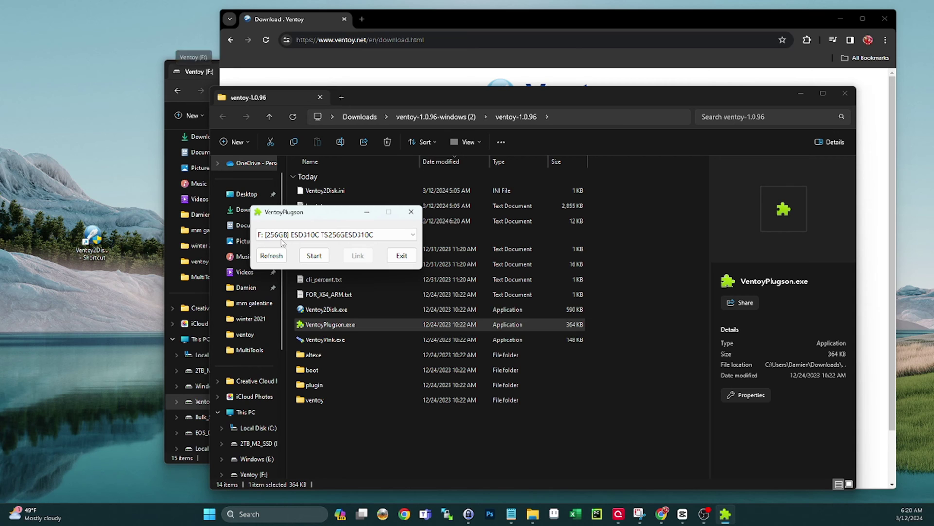
- Start VentoyPlugson for the F: [256GB] ESD310C drive, and set its browser page's translation to English
left_click(317, 258)
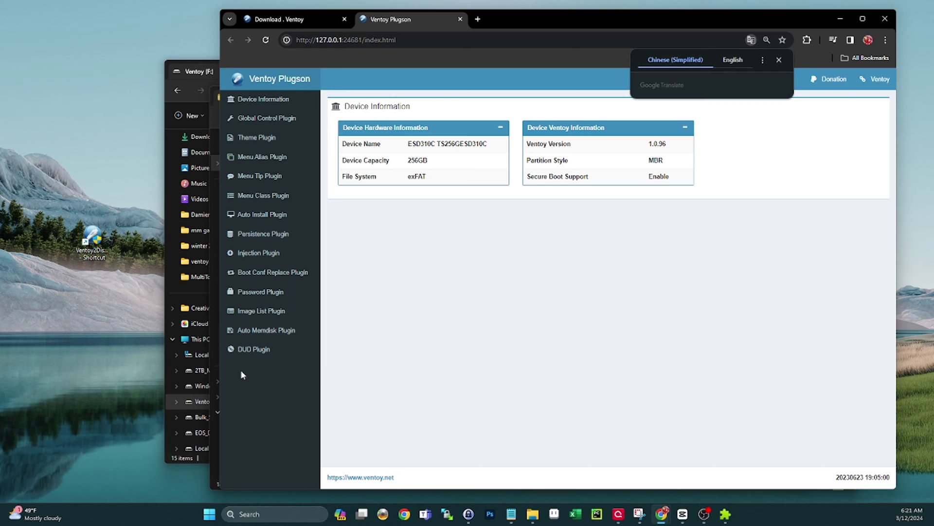
left_click(740, 60)
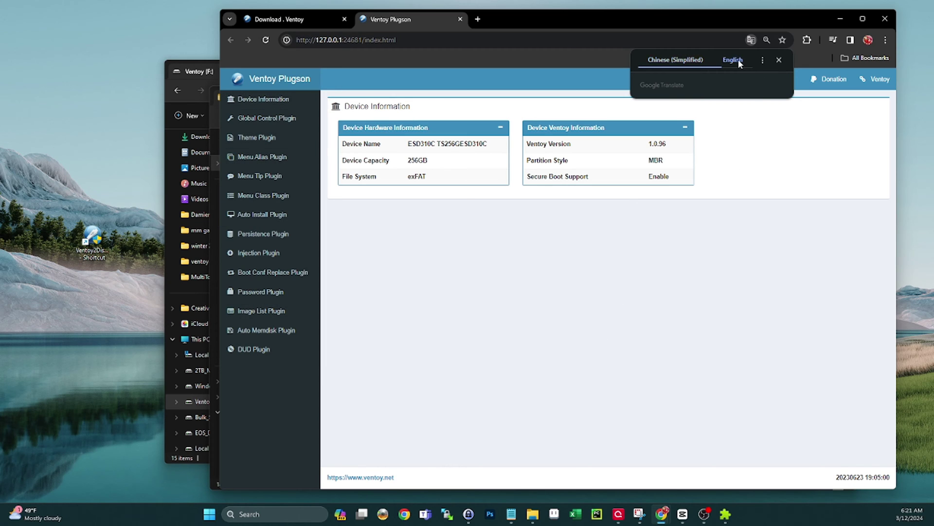
left_click(779, 60)
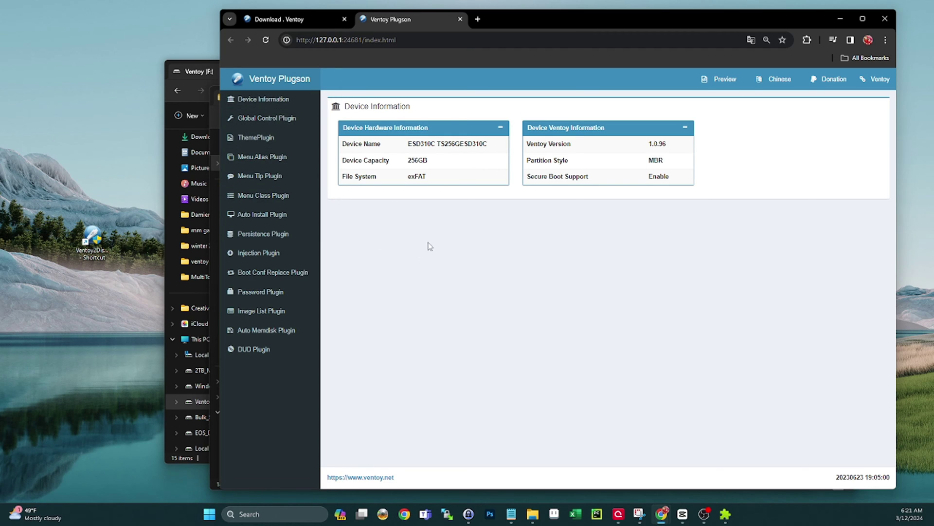
- Clear the bootpwd entry under Common Password in the Password Plugin
left_click(259, 295)
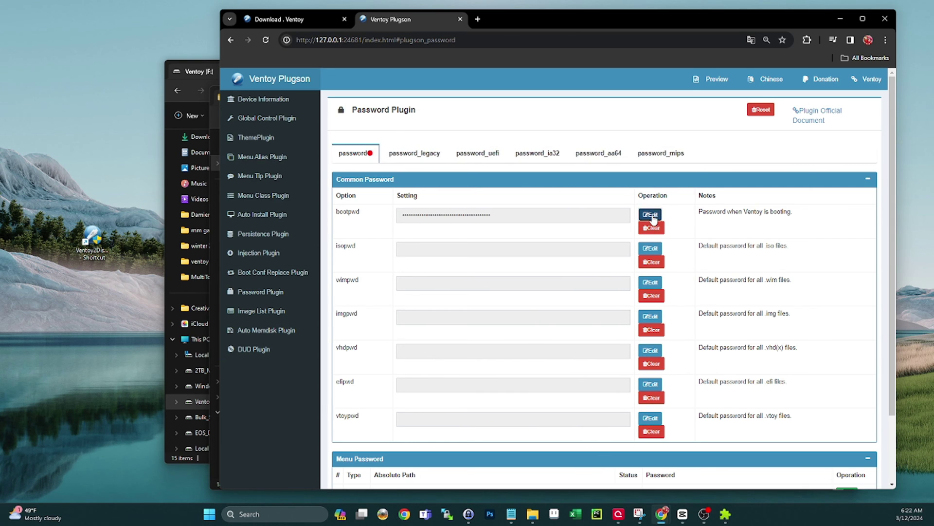
left_click(652, 216)
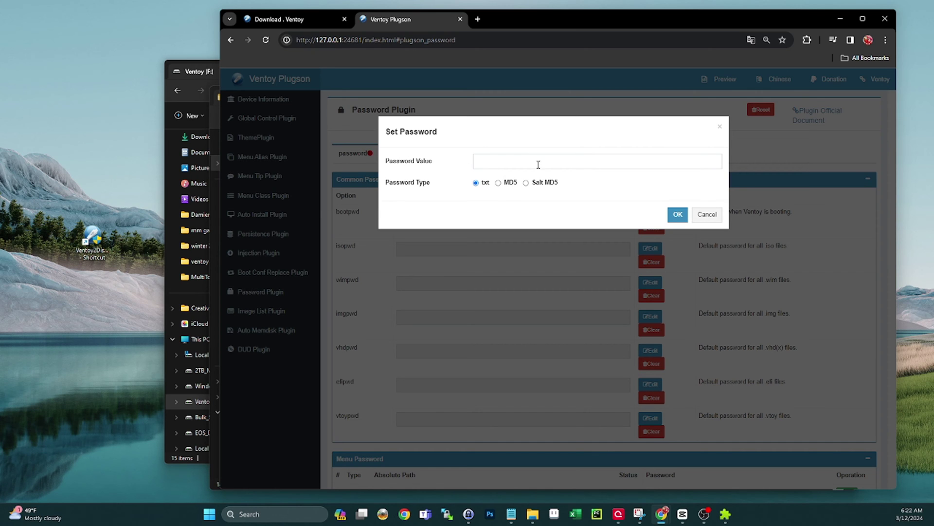
left_click(706, 215)
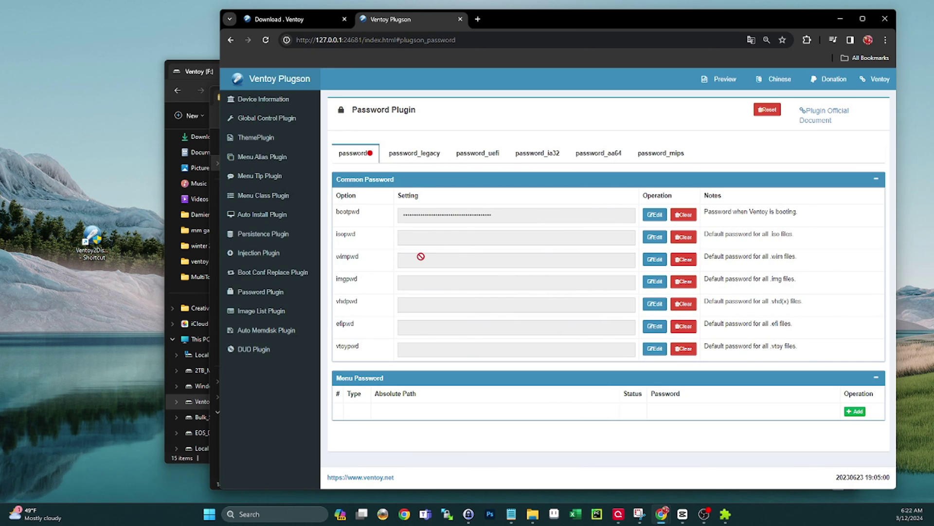
left_click(684, 217)
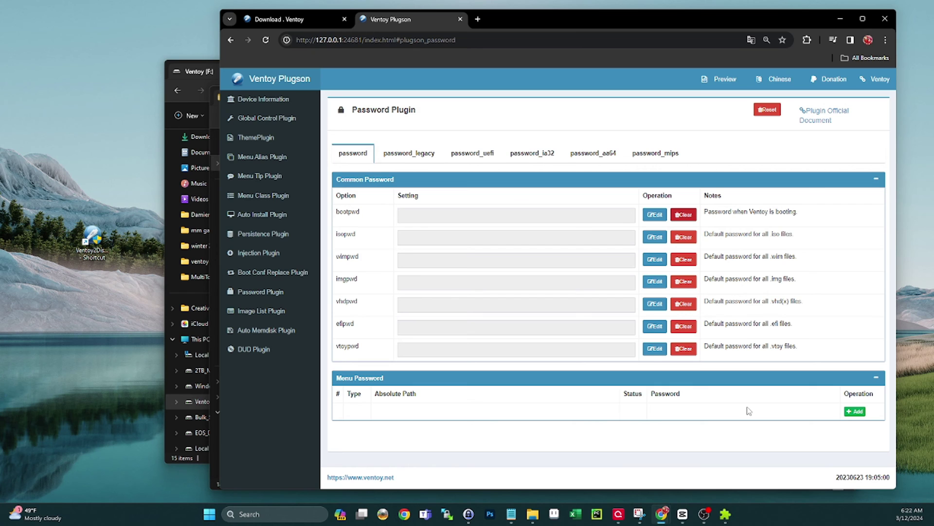
- Visit the Boot Conf Replace Plugin and return to the Password Plugin to check its common password settings
left_click(253, 292)
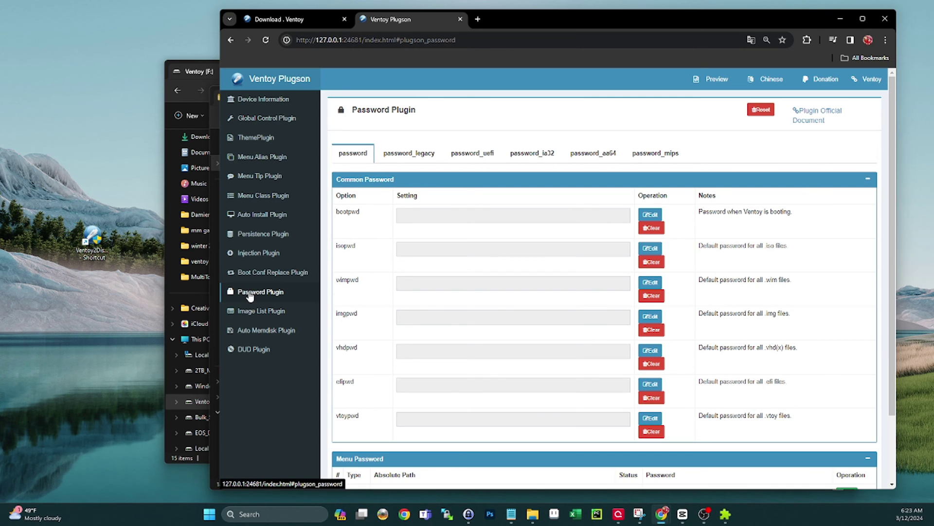
left_click(261, 272)
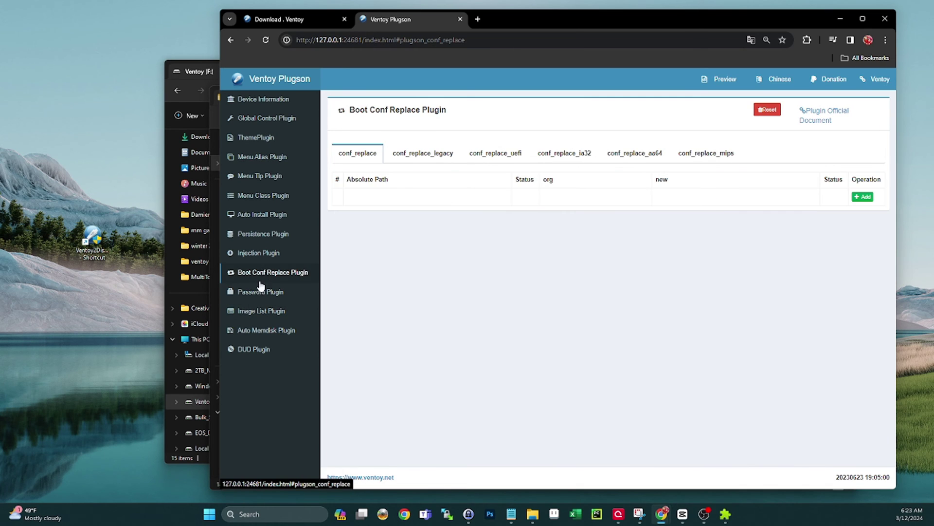
left_click(256, 295)
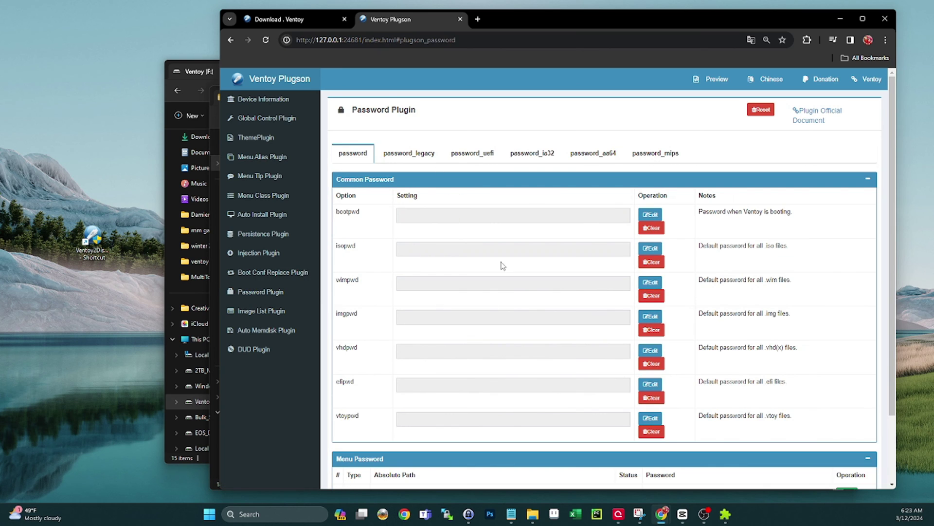
- Switch to VentoyPlugson, stop its service for the F: drive and exit the program
key("alt+Tab")
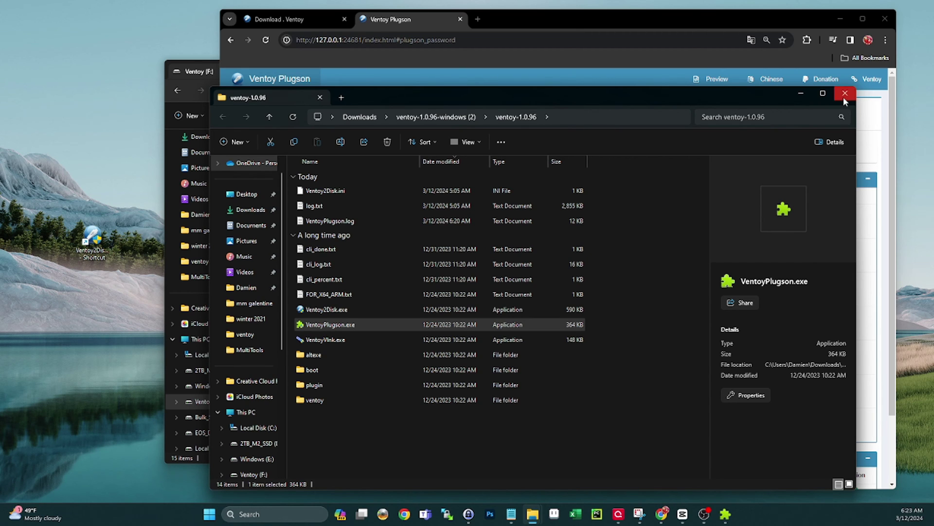
left_click(725, 519)
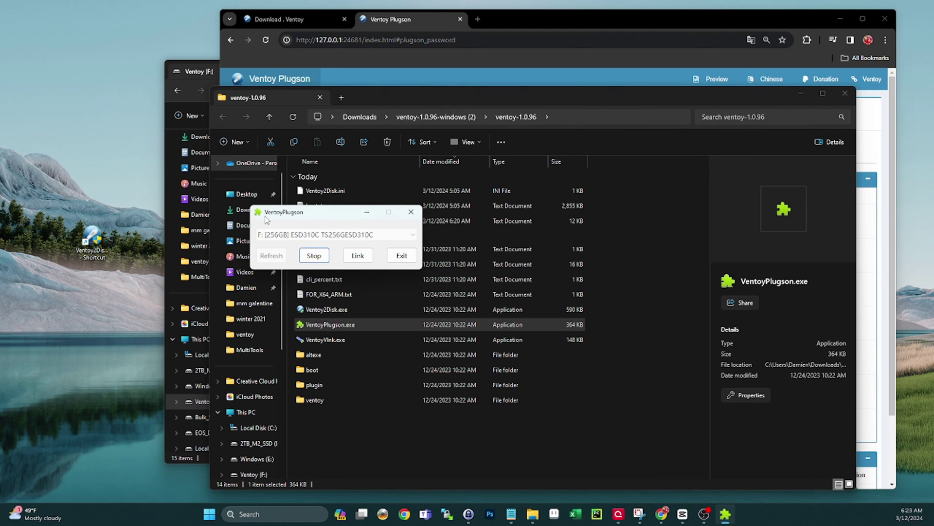
left_click_drag(289, 212, 318, 206)
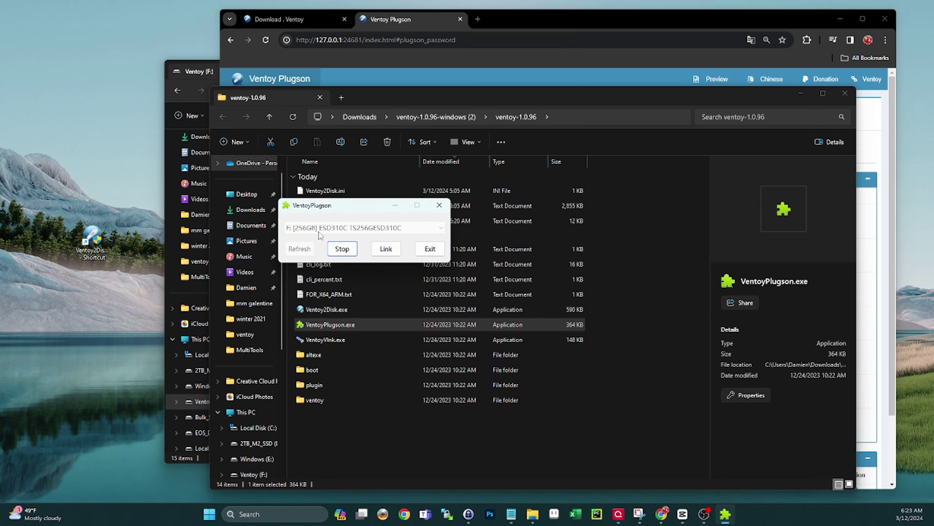
left_click(347, 251)
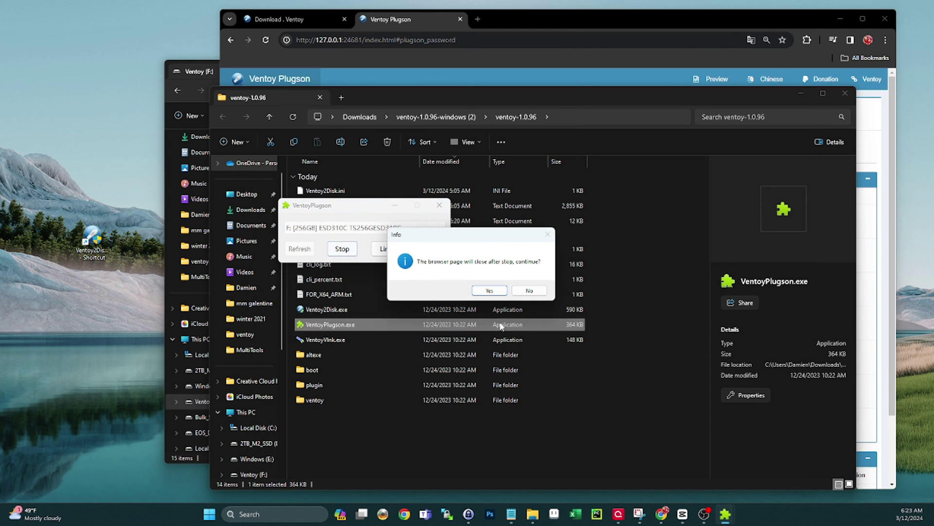
left_click(489, 291)
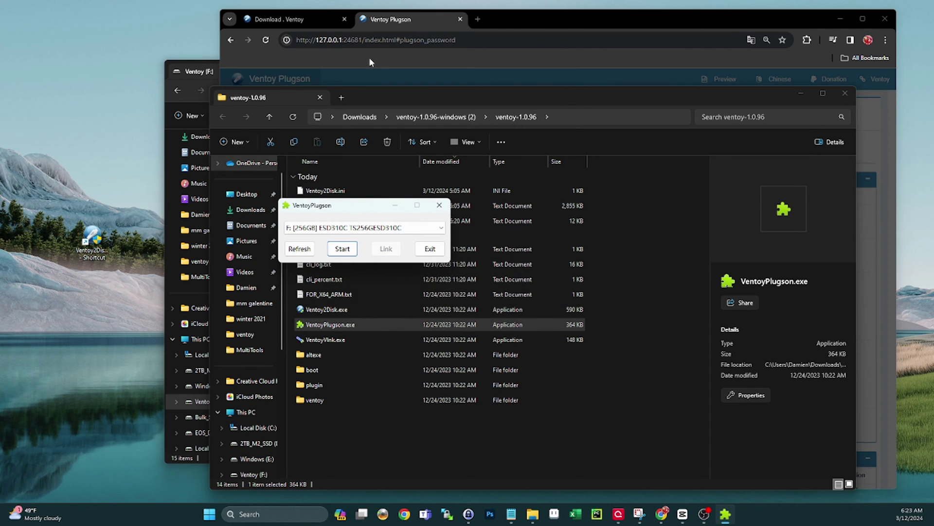
left_click(431, 248)
- Close the Plugson page, the browser and both File Explorer windows
left_click(454, 28)
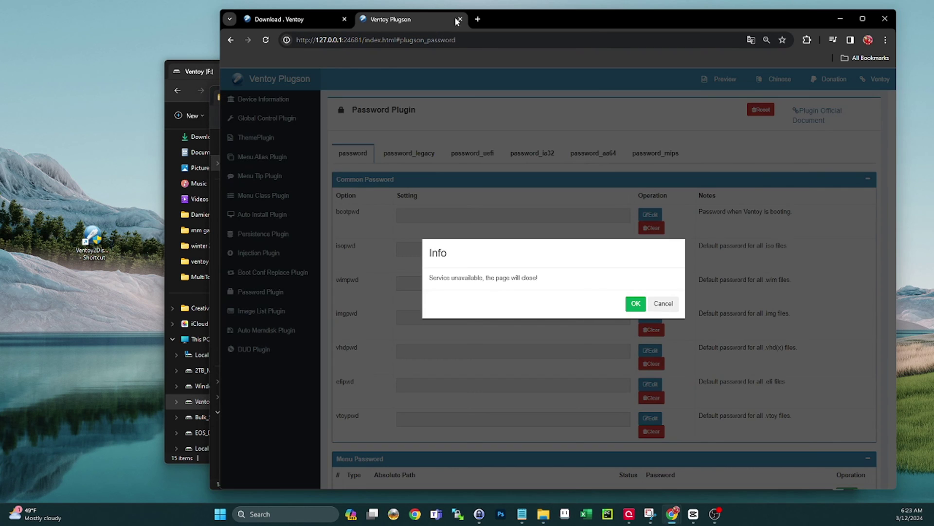
left_click(635, 304)
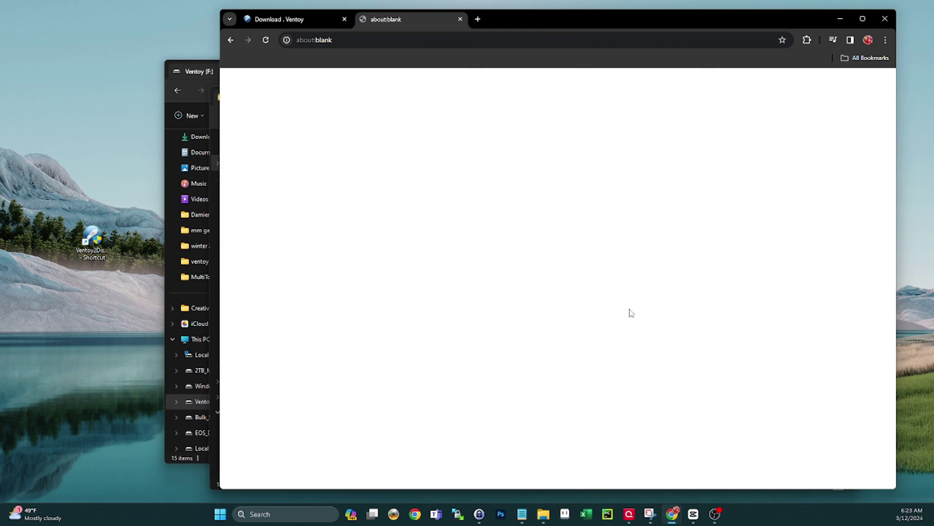
left_click(461, 19)
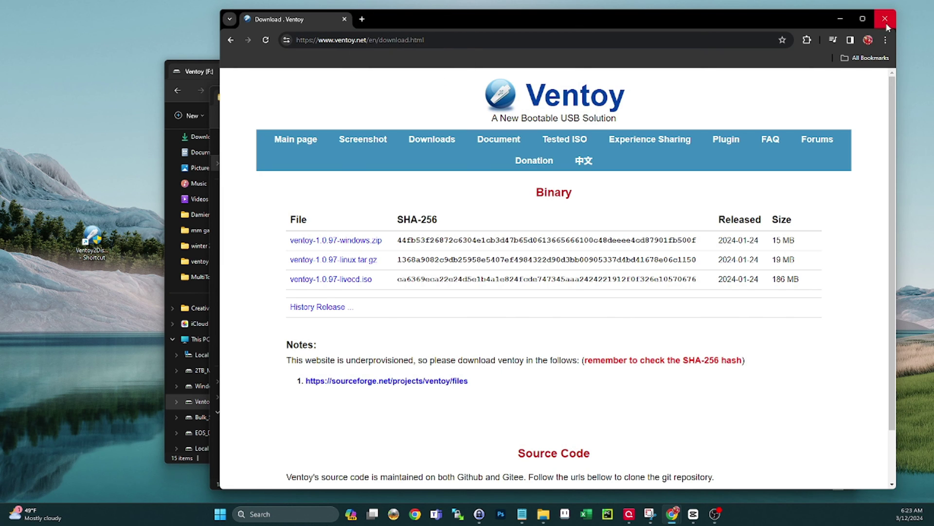
left_click(886, 20)
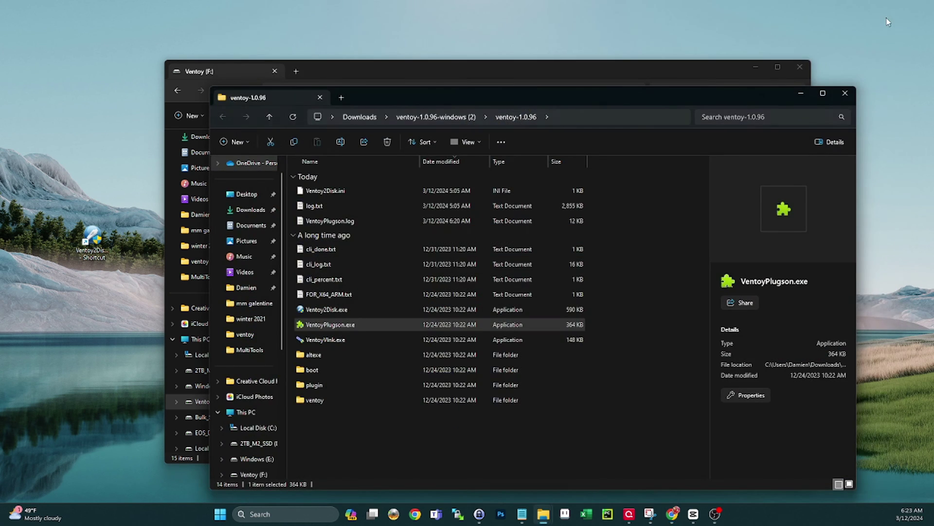
left_click(845, 94)
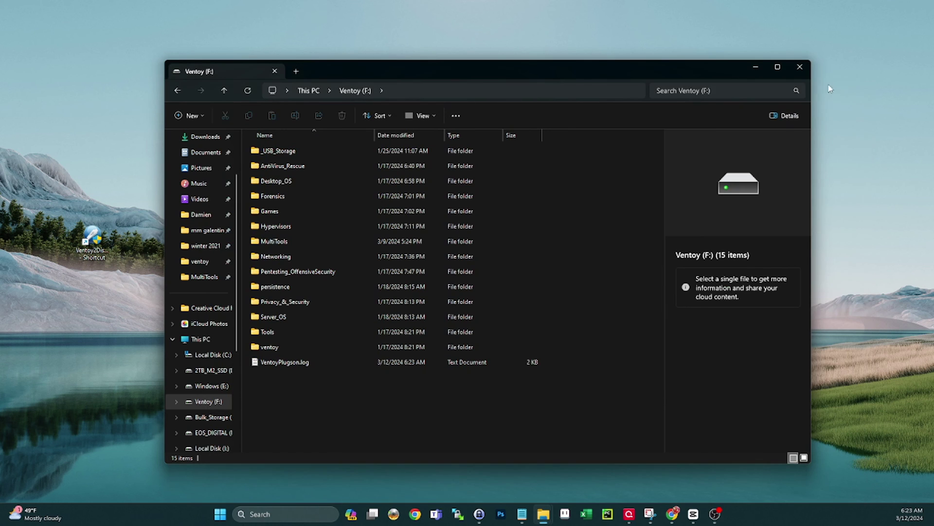
left_click(800, 70)
- Find and launch VMware Workstation 17 Player
left_click(221, 515)
type("vmware")
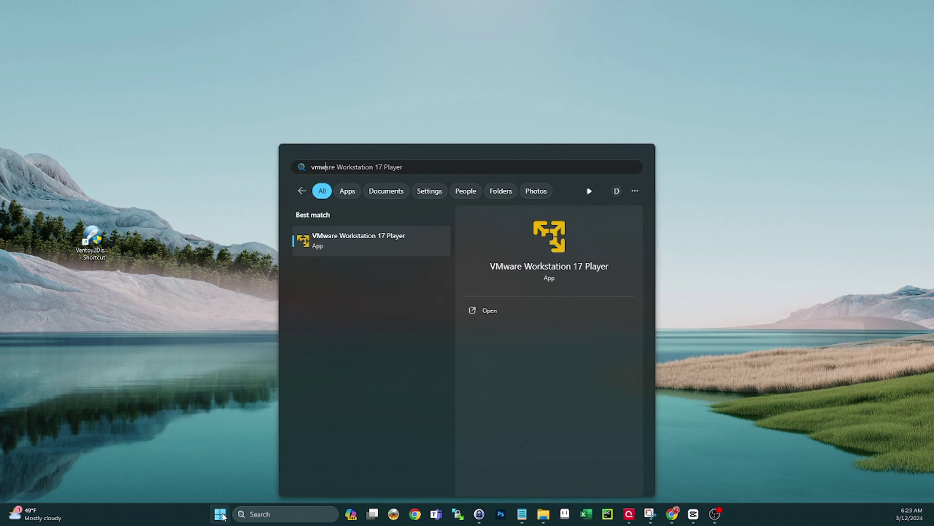
left_click(221, 515)
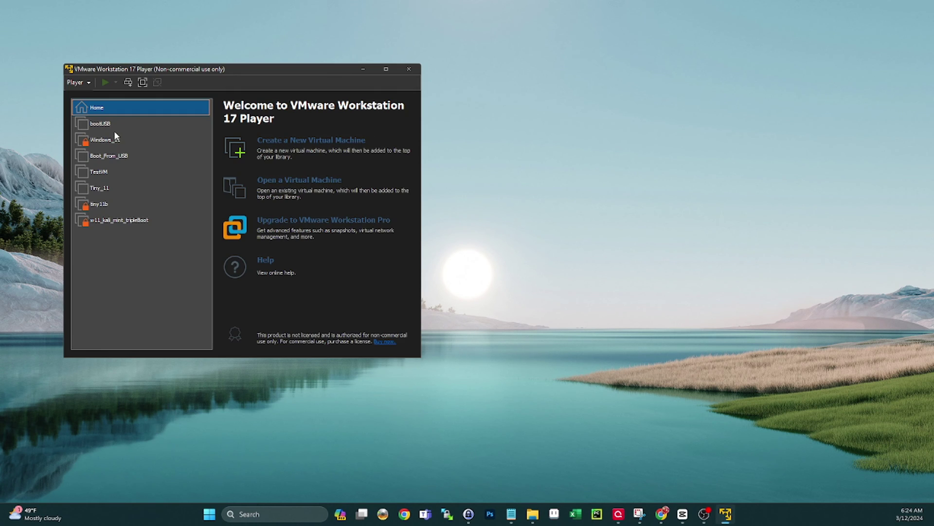
- Start the bootUSB virtual machine and connect the ESD310C USB drive to it, disconnecting it from the host
double_click(114, 122)
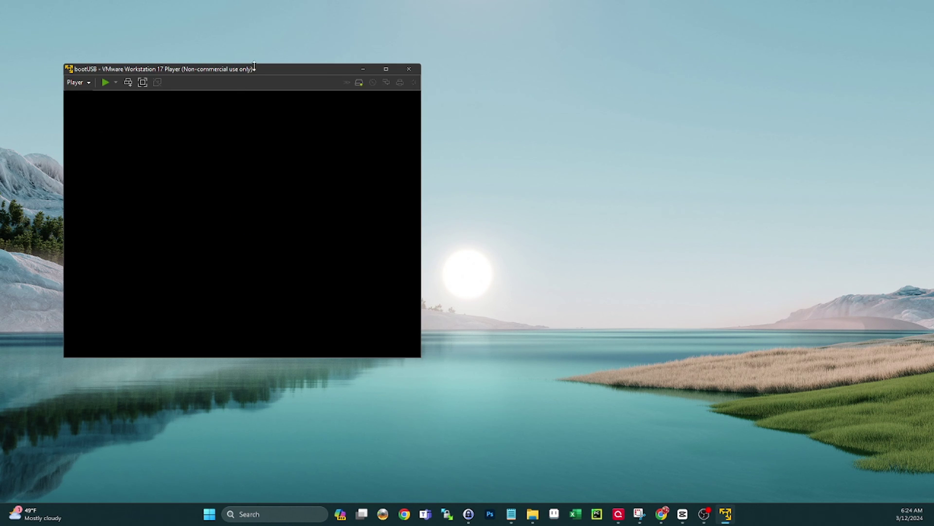
left_click_drag(264, 70, 445, 68)
left_click(258, 81)
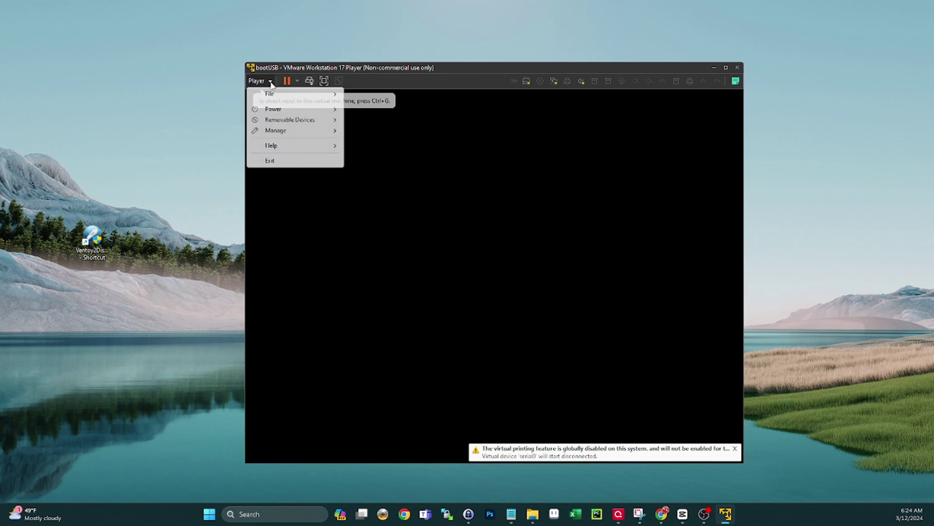
mouse_move(298, 120)
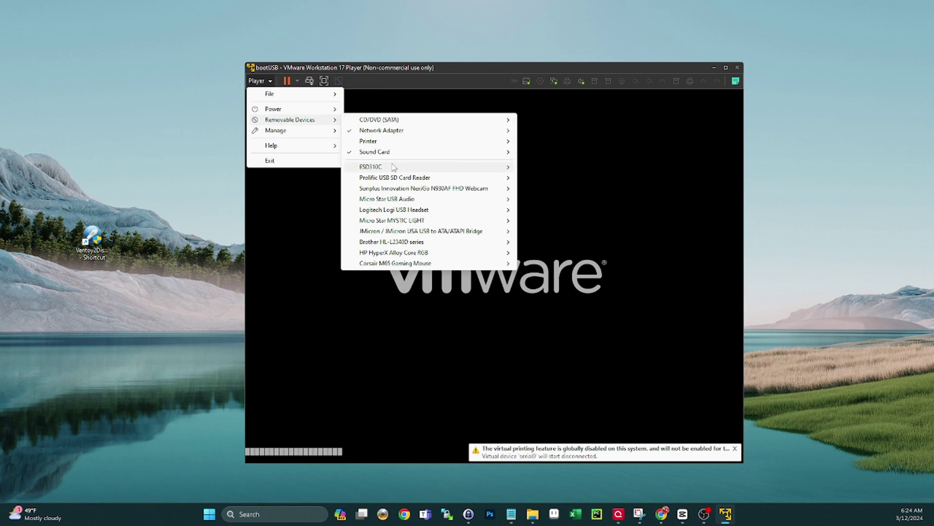
mouse_move(423, 167)
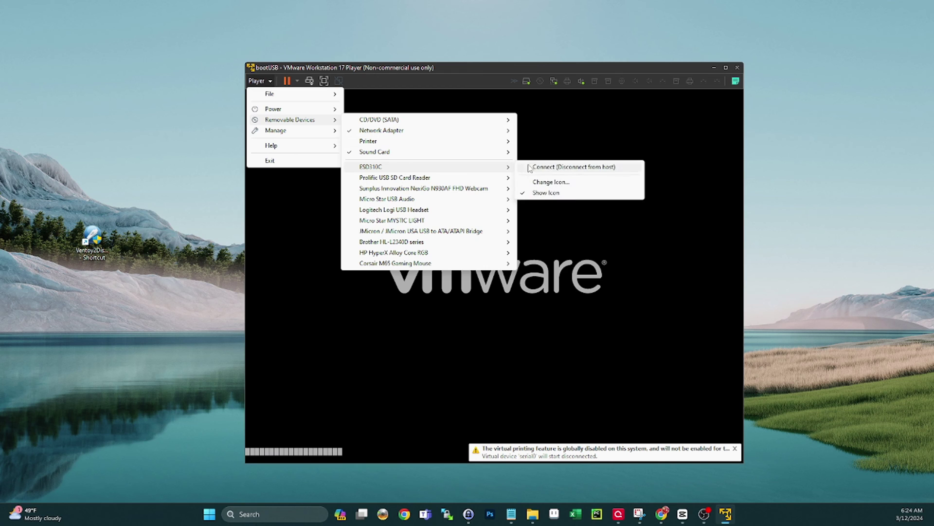
left_click(553, 170)
left_click(533, 320)
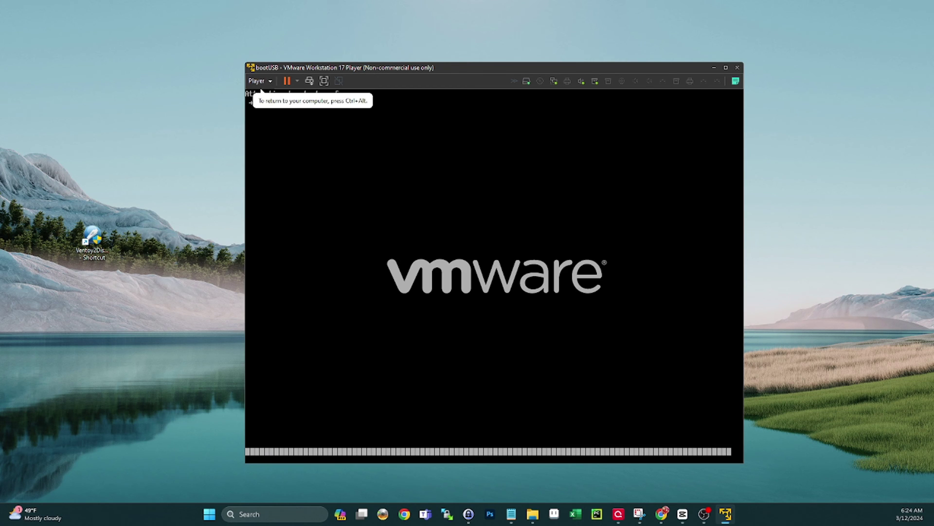
- Enter the virtual machine's Boot Manager, reload it by booting normally once, and boot from EFI USB Device
key("Escape")
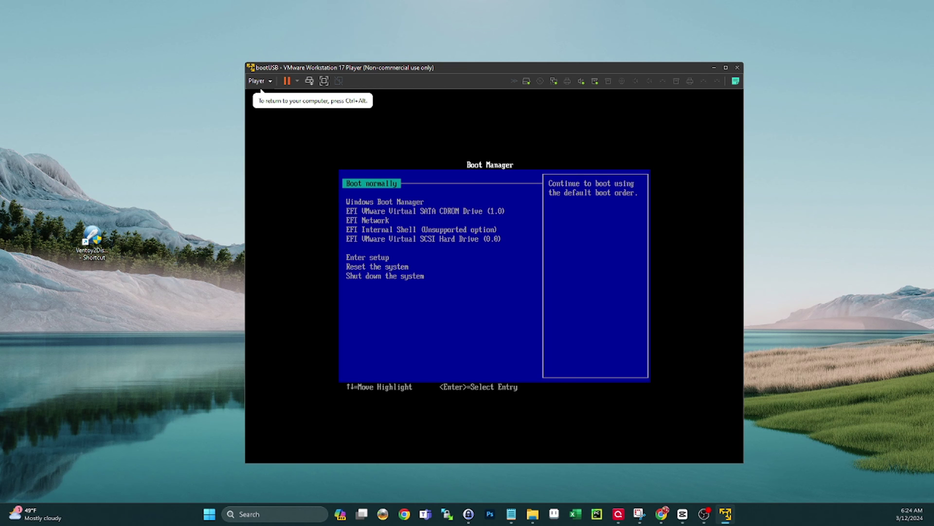
key("Return")
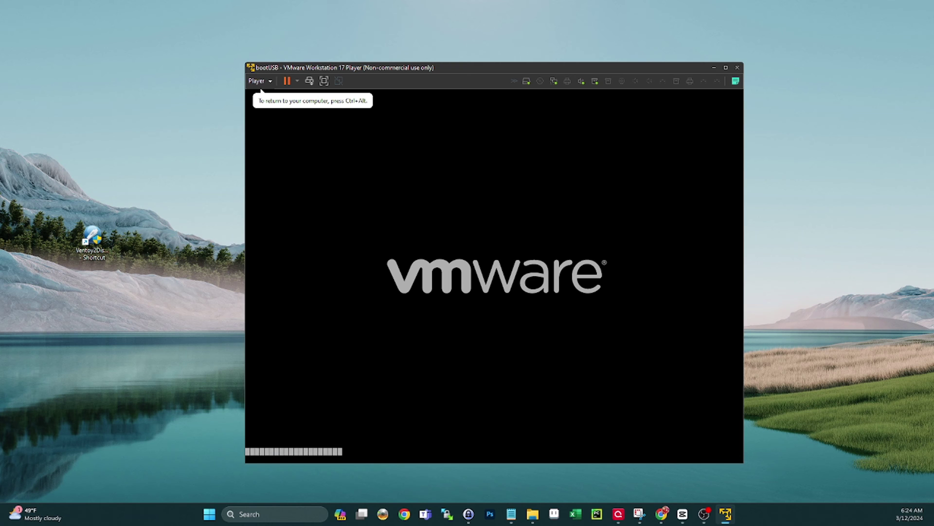
key("Down")
key("Down")
key("Down")
key("Down")
key("Down")
key("Down")
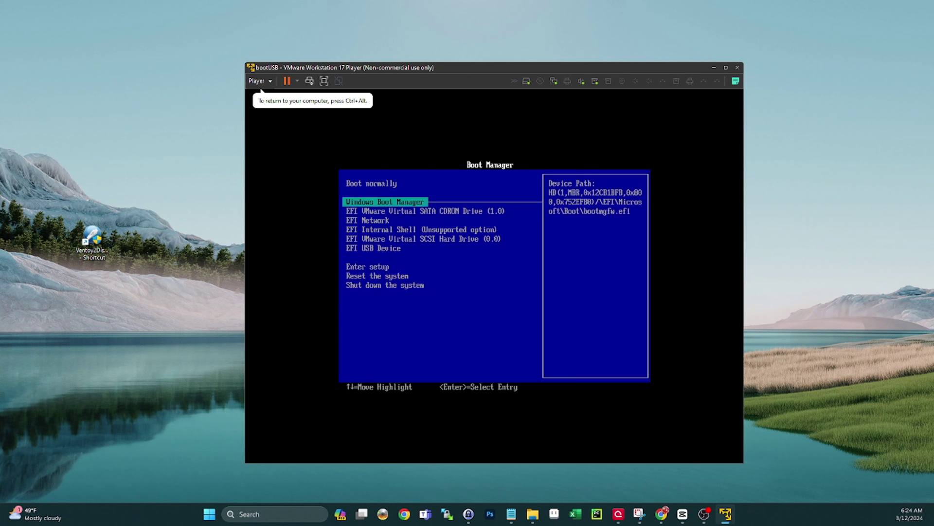
key("Return")
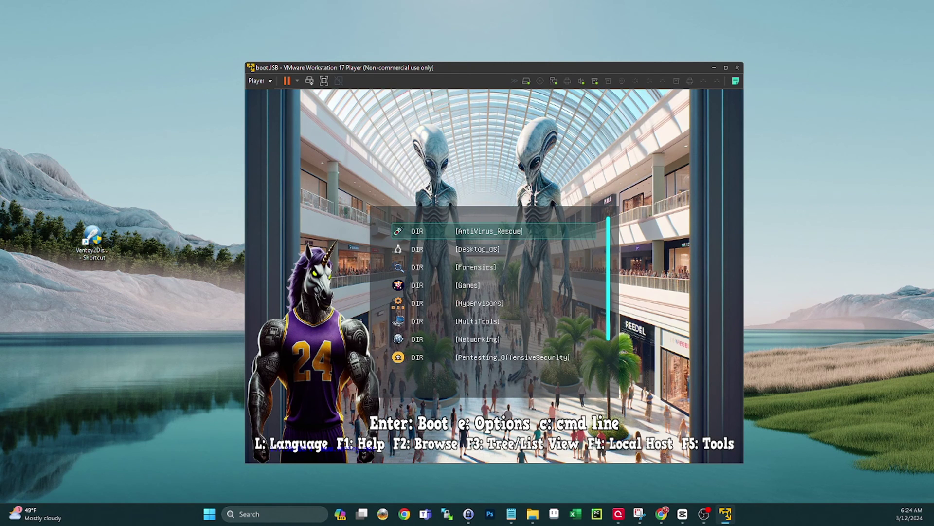
- Shut down the bootUSB guest and confirm powering off the virtual machine
left_click(268, 81)
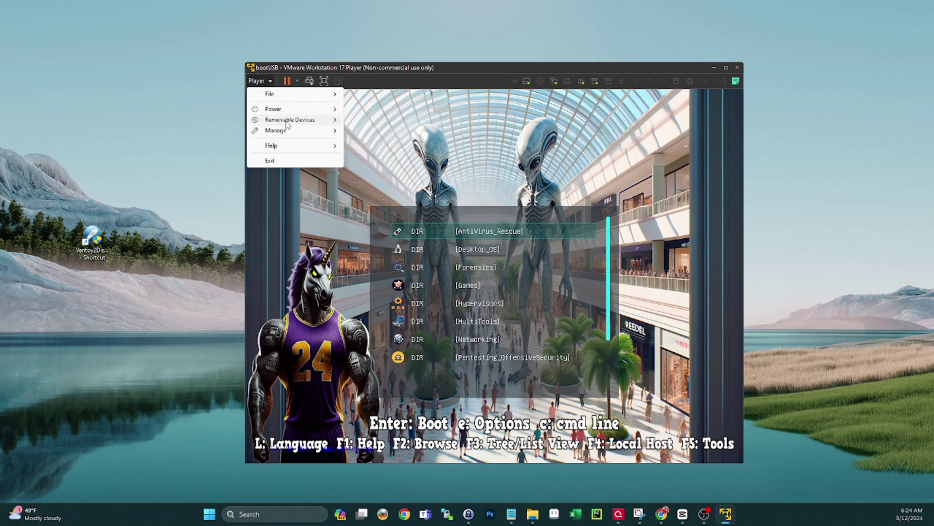
mouse_move(288, 125)
mouse_move(487, 167)
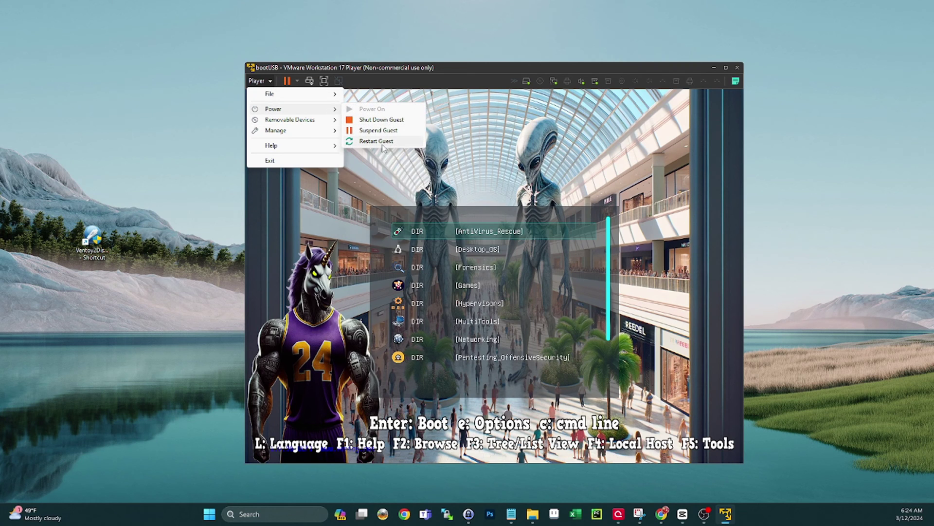
left_click(381, 121)
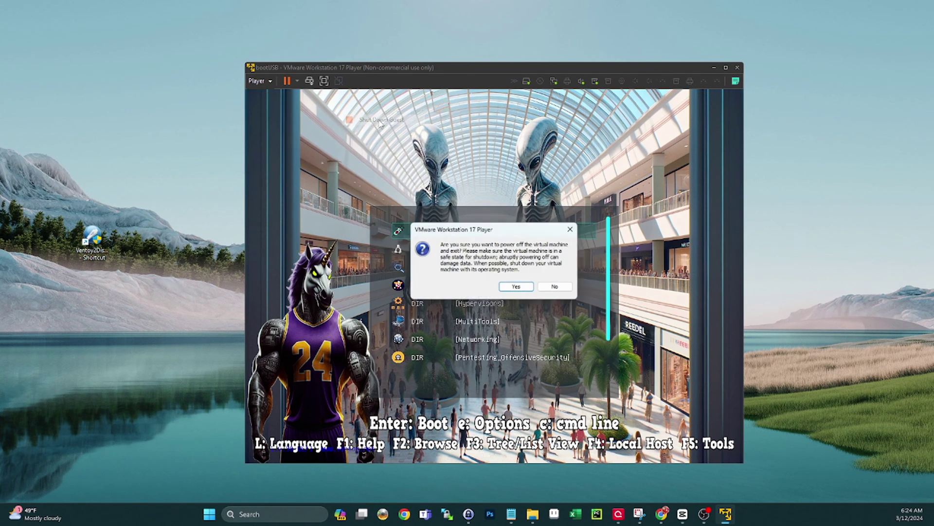
left_click(517, 289)
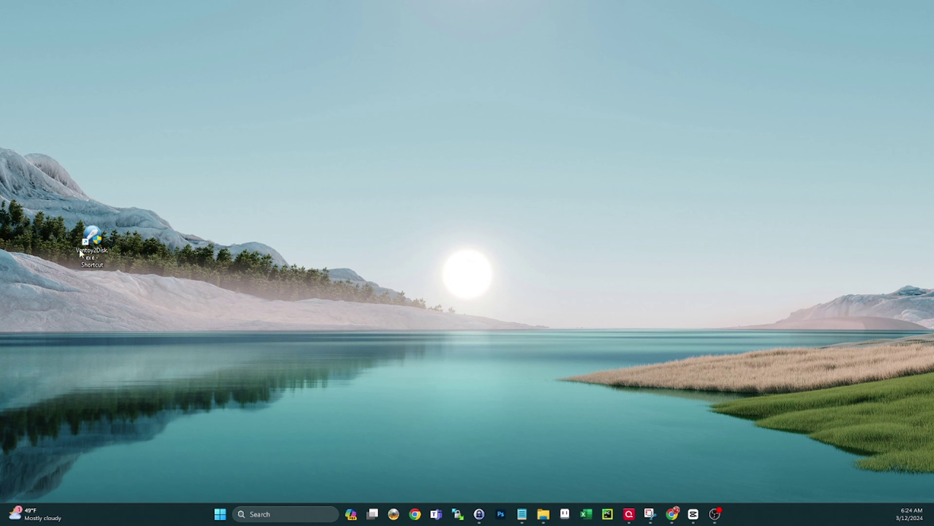
- Run VentoyPlugson.exe from the Ventoy2Disk shortcut's file location and start its service for the F: drive
right_click(94, 250)
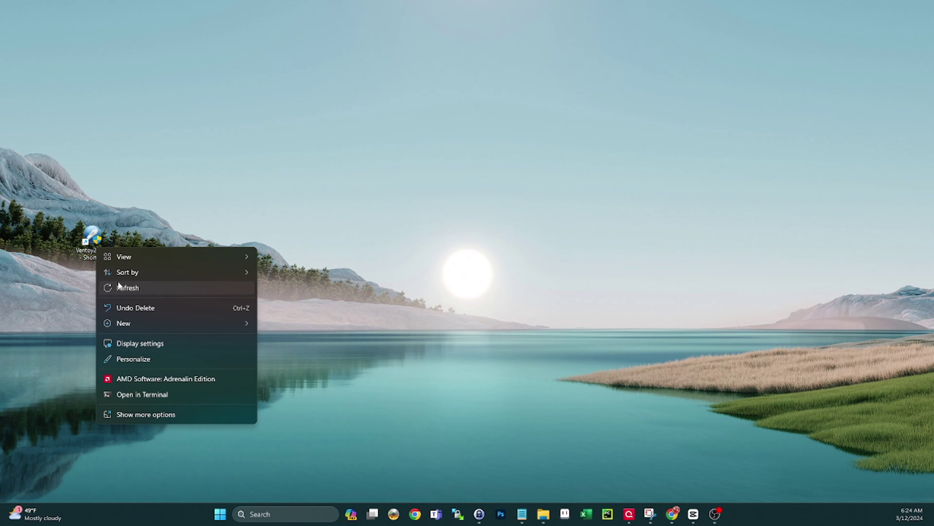
right_click(84, 243)
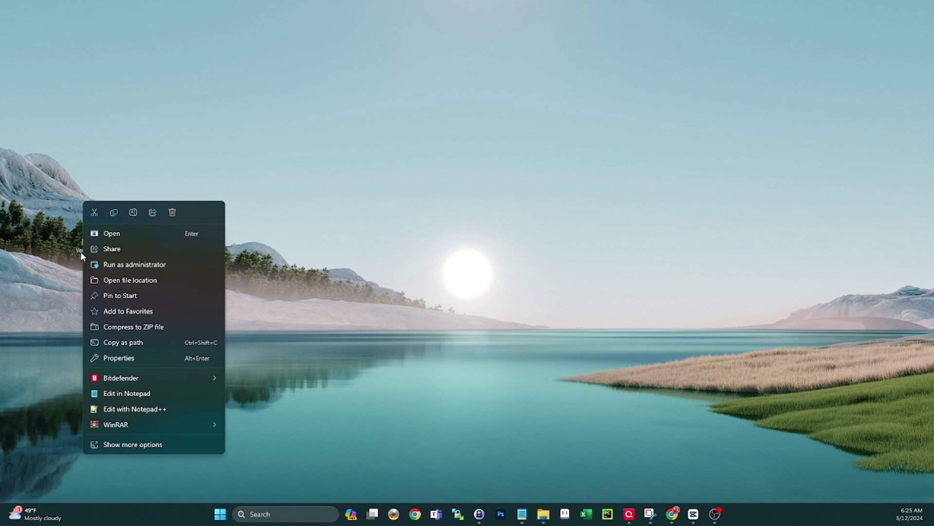
left_click(133, 281)
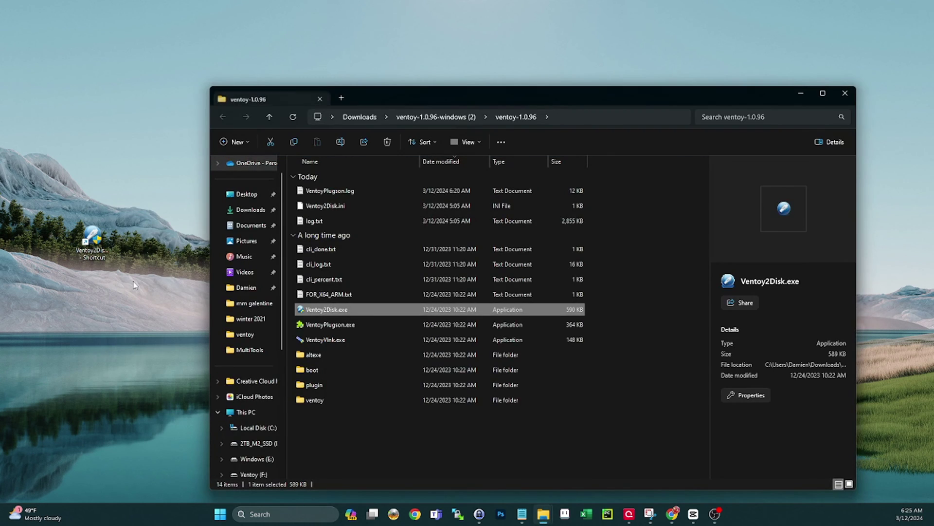
double_click(345, 324)
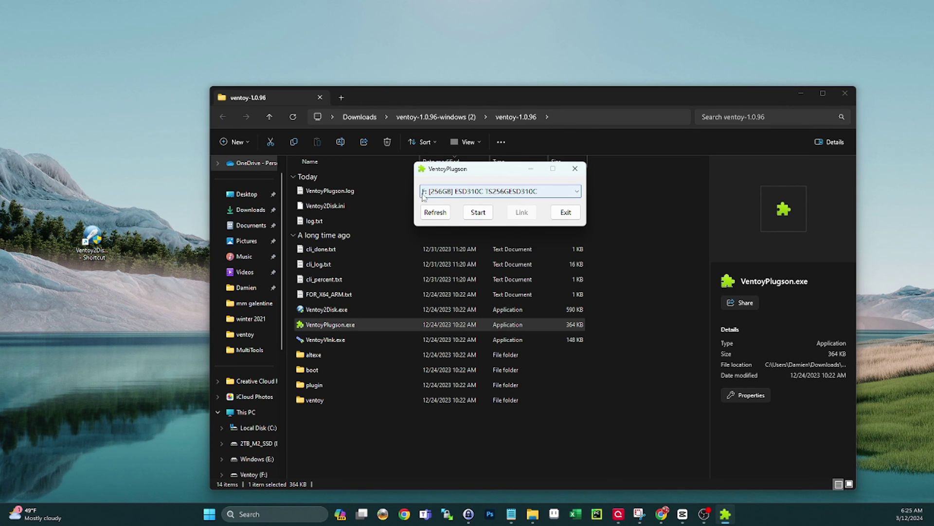
left_click(478, 213)
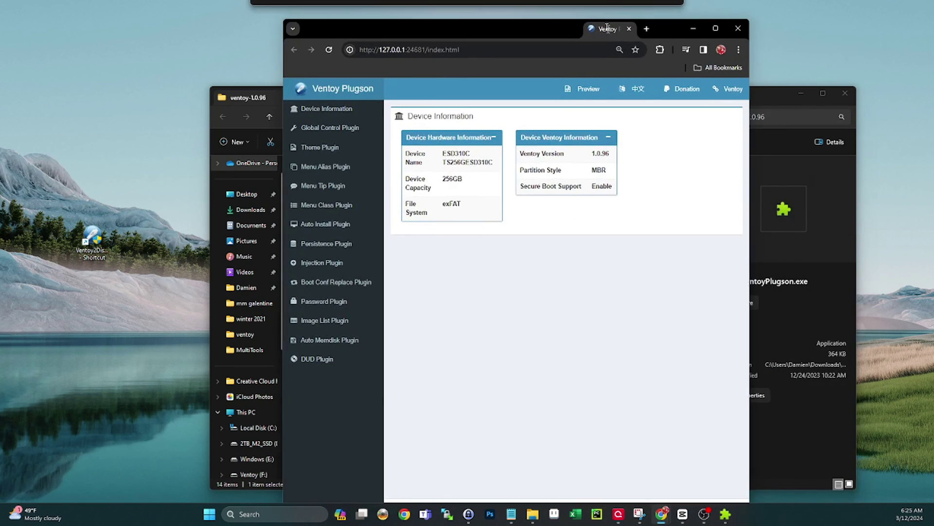
left_click(328, 300)
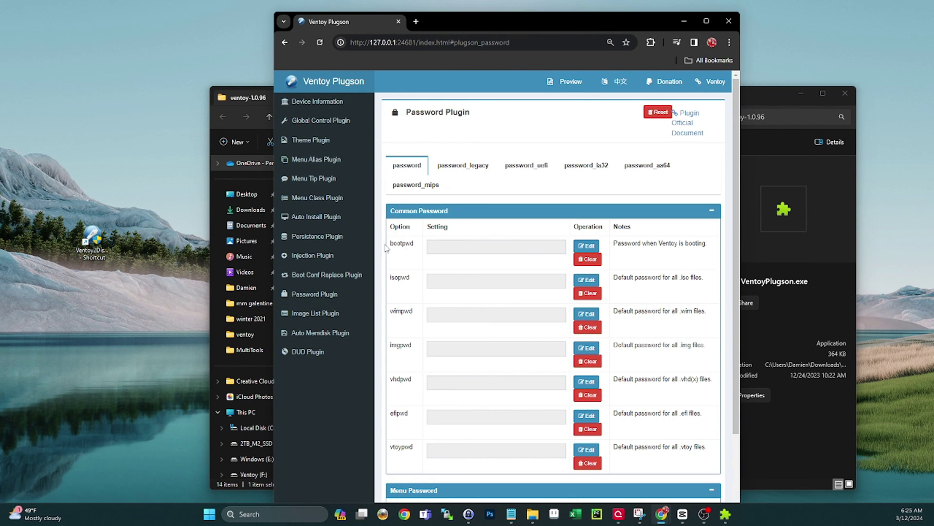
left_click(592, 247)
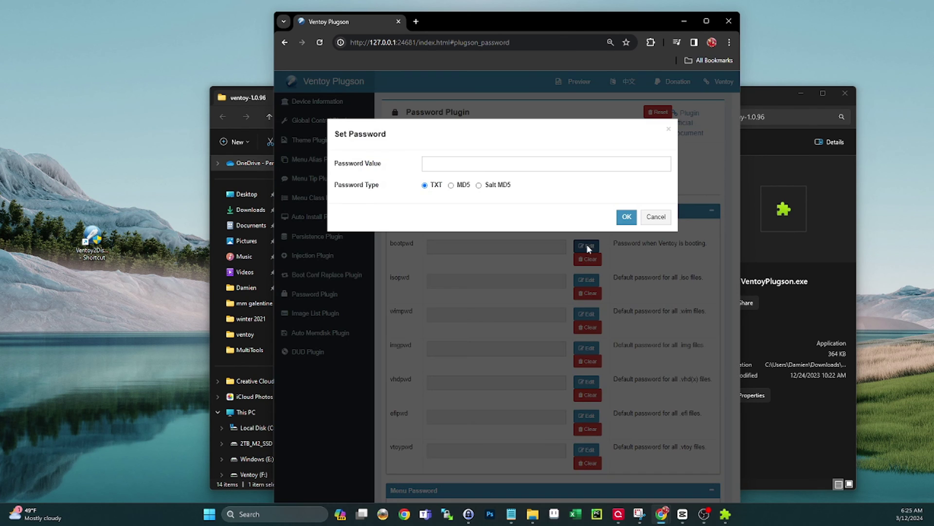
left_click(479, 185)
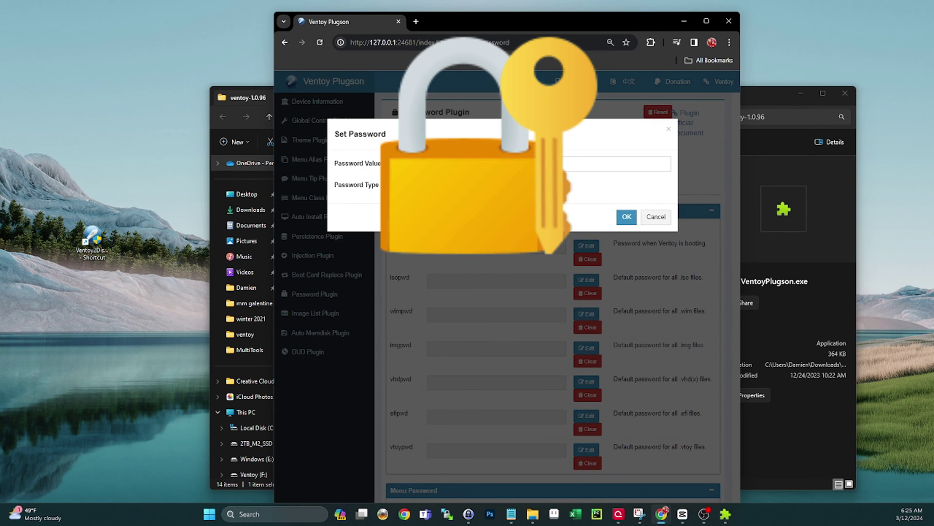
left_click(545, 164)
left_click(626, 219)
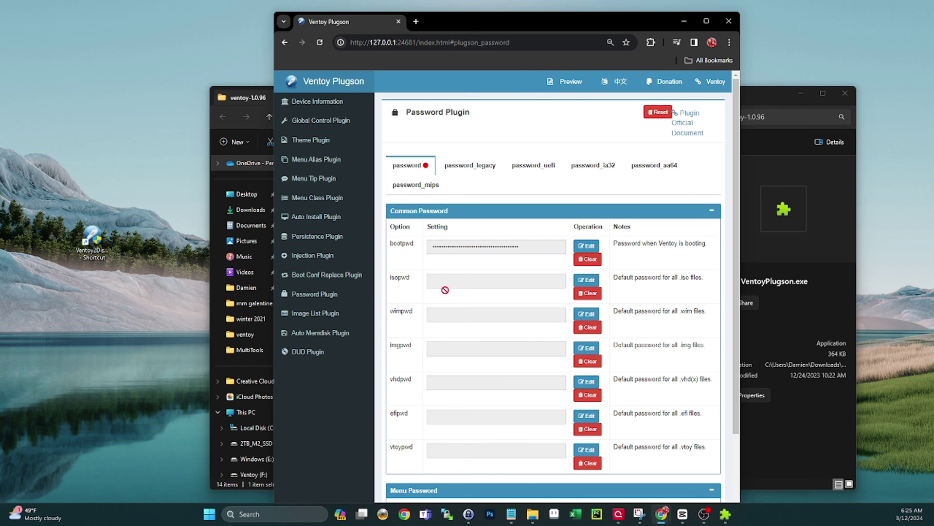
- Stop the VentoyPlugson service, exit the program and close its browser page
left_click(726, 514)
left_click(489, 210)
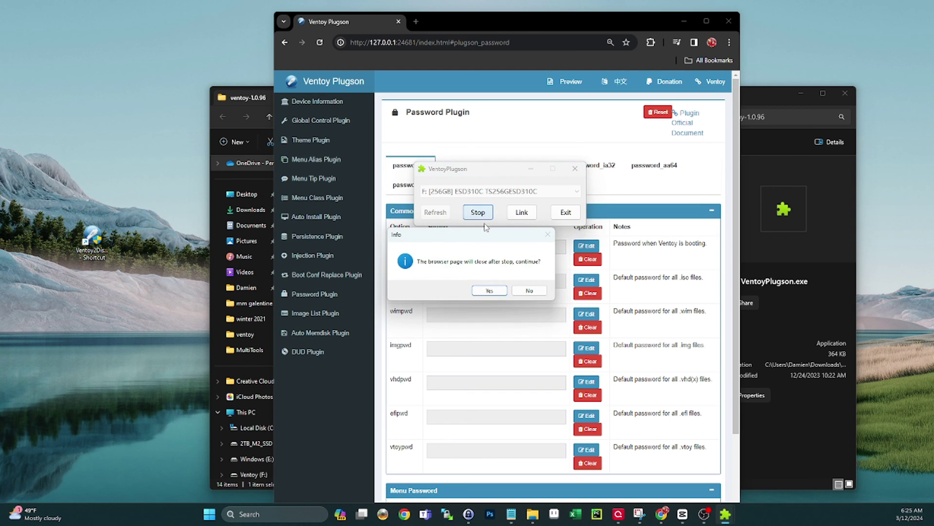
left_click(489, 290)
left_click(566, 213)
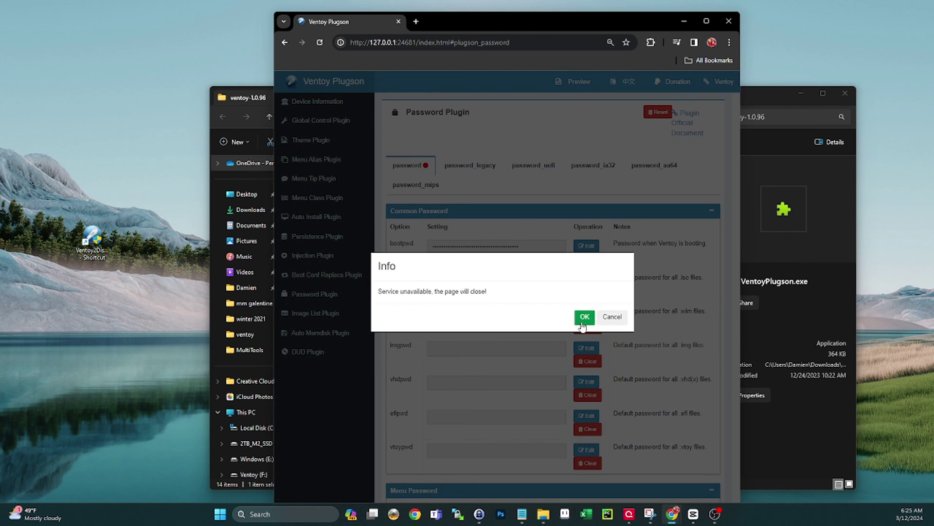
left_click(584, 313)
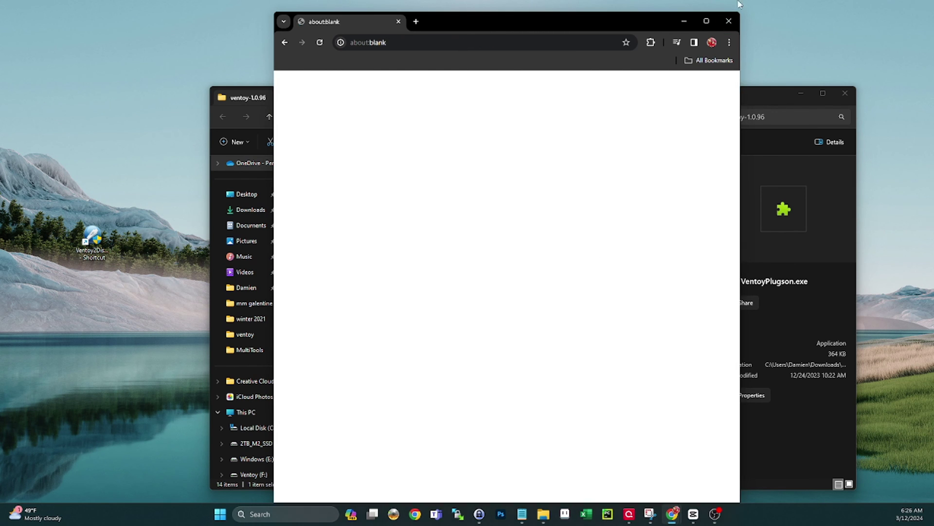
left_click(729, 22)
- Open ventoy.json from the ventoy folder on the Ventoy (F:) drive in Notepad
left_click(368, 456)
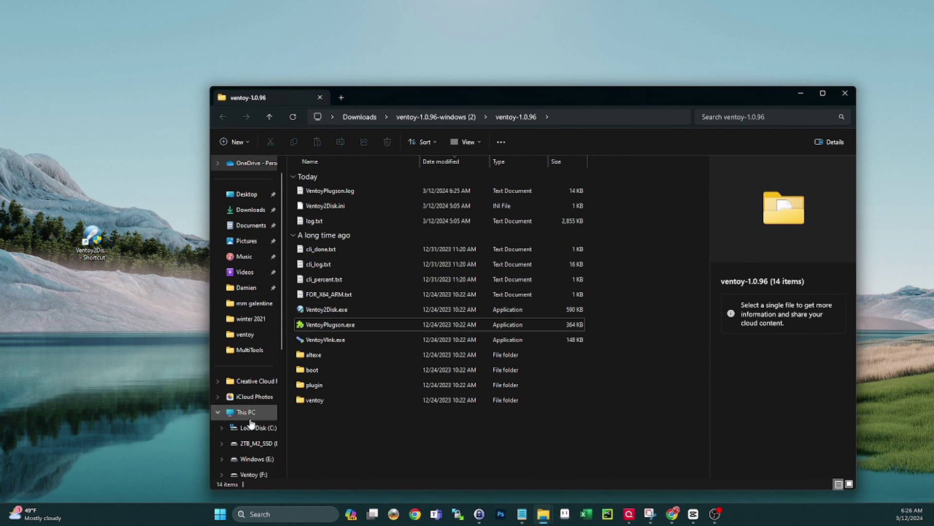
left_click(252, 474)
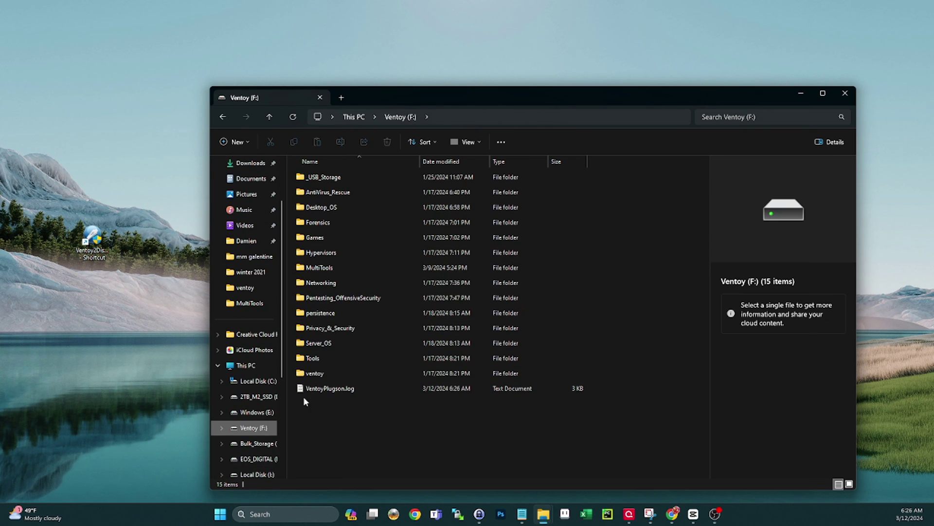
double_click(325, 372)
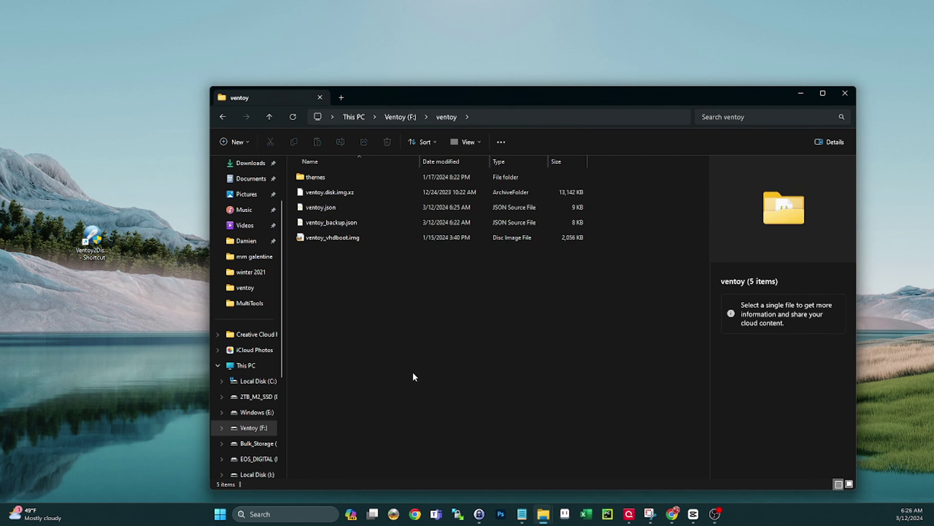
left_click(317, 208)
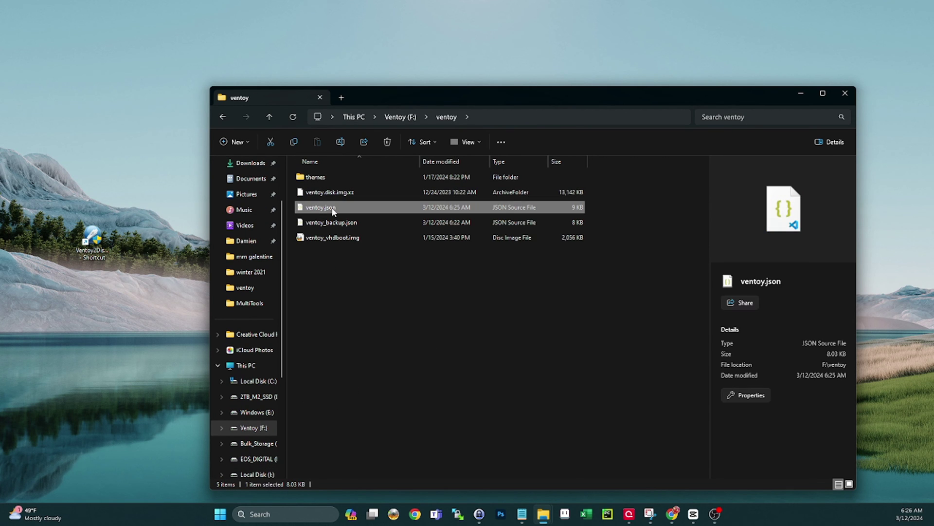
right_click(334, 209)
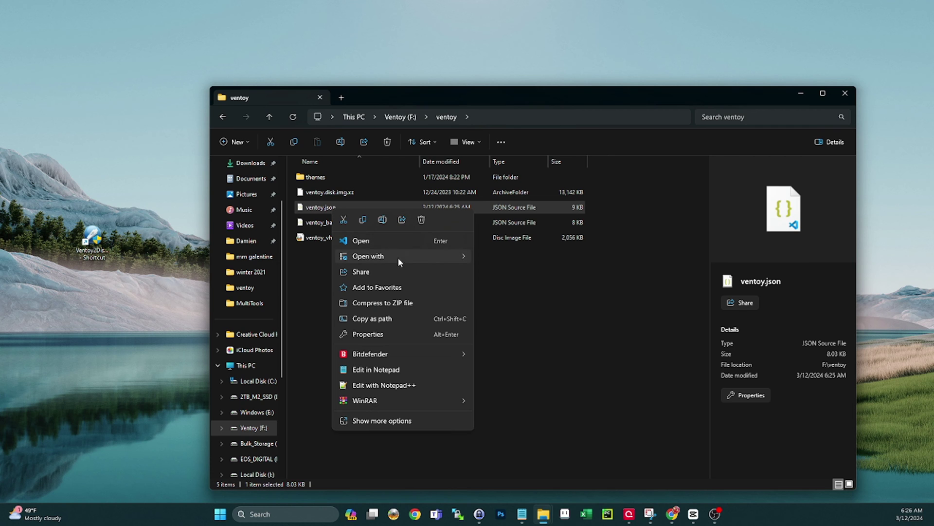
mouse_move(398, 258)
left_click(507, 273)
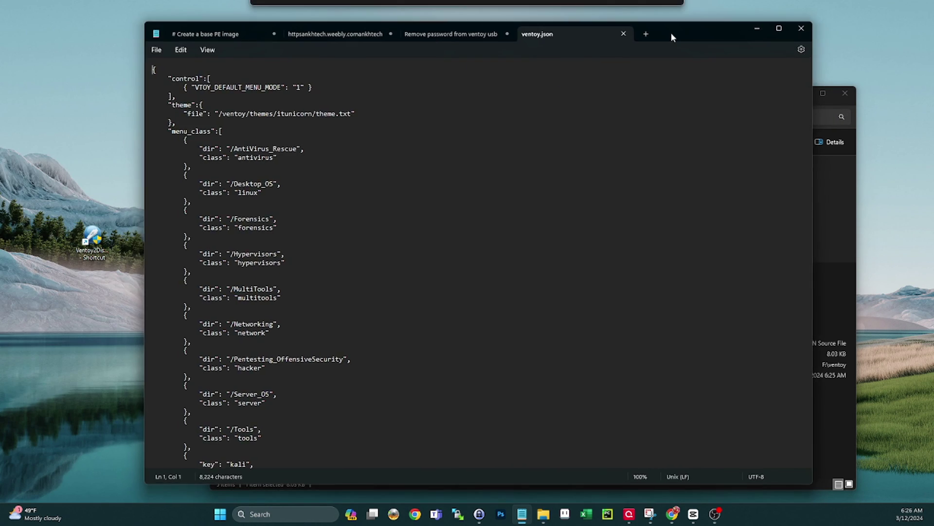
- Examine ventoy.json from the menu class entries down to the persistence section and the bootpwd entry at the end
scroll(342, 235, "down", 3)
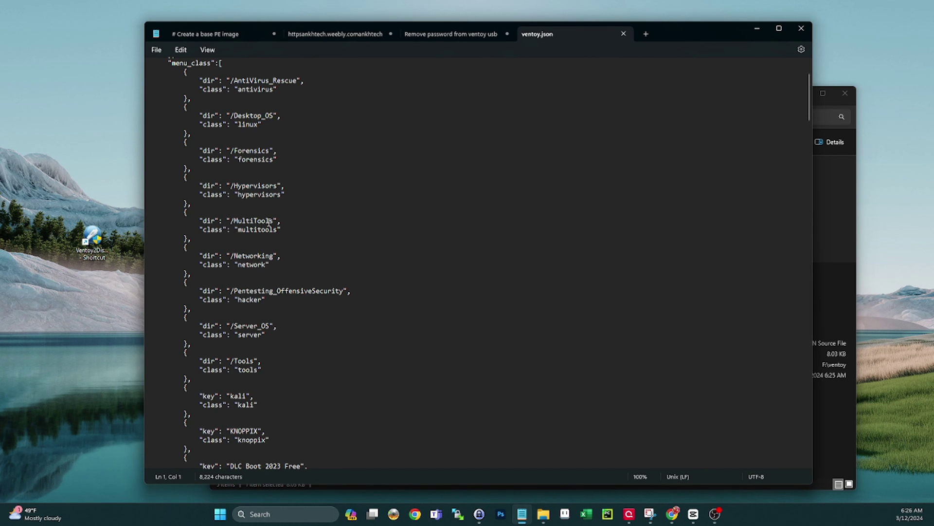
scroll(267, 221, "down", 15)
scroll(263, 214, "down", 20)
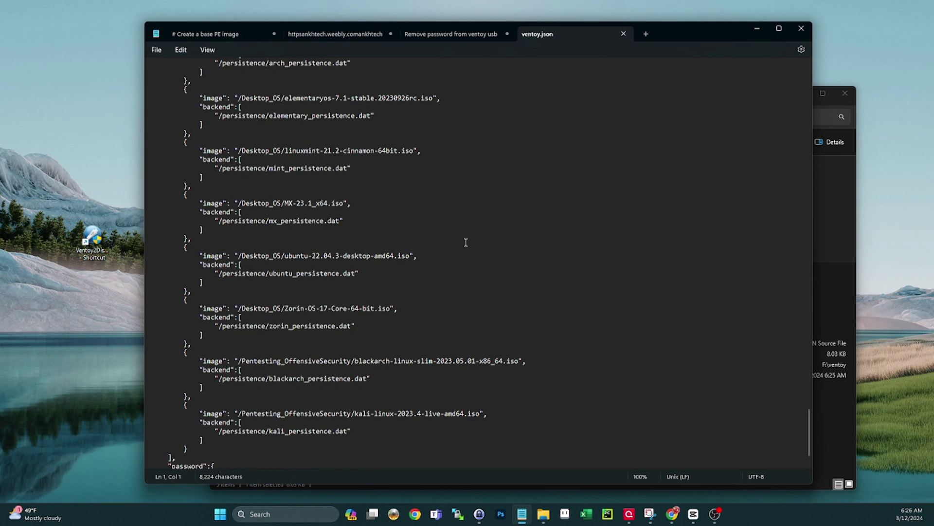
scroll(464, 244, "down", 2)
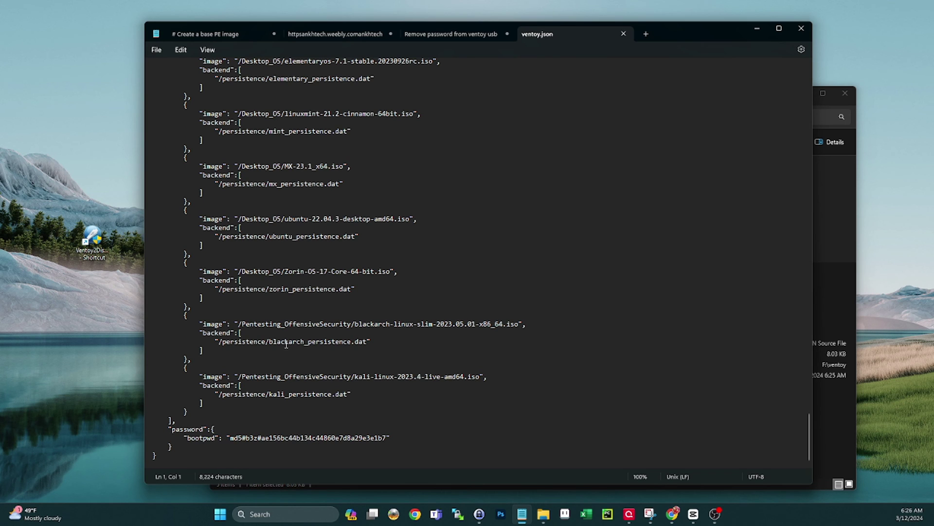
left_click(168, 465)
scroll(247, 443, "up", 7)
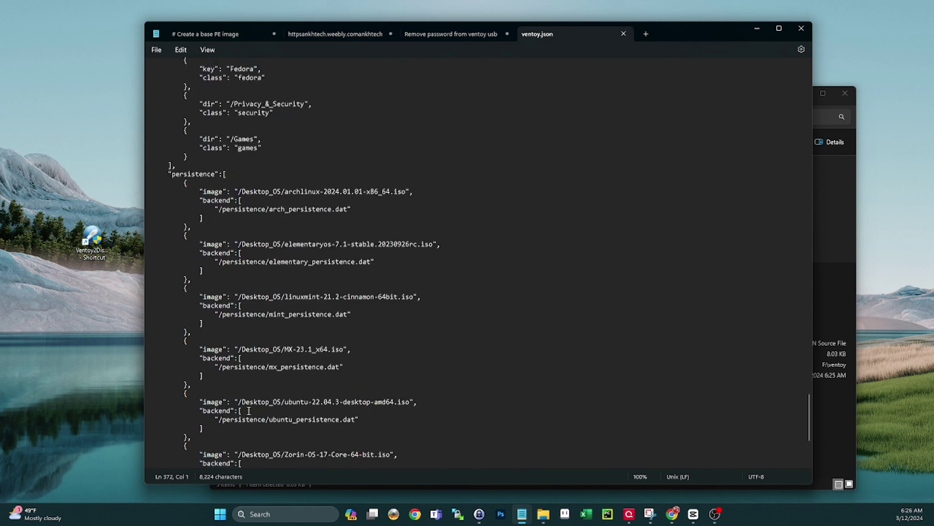
- Close ventoy.json, minimize Notepad and close the File Explorer window showing the ventoy folder
scroll(248, 410, "up", 20)
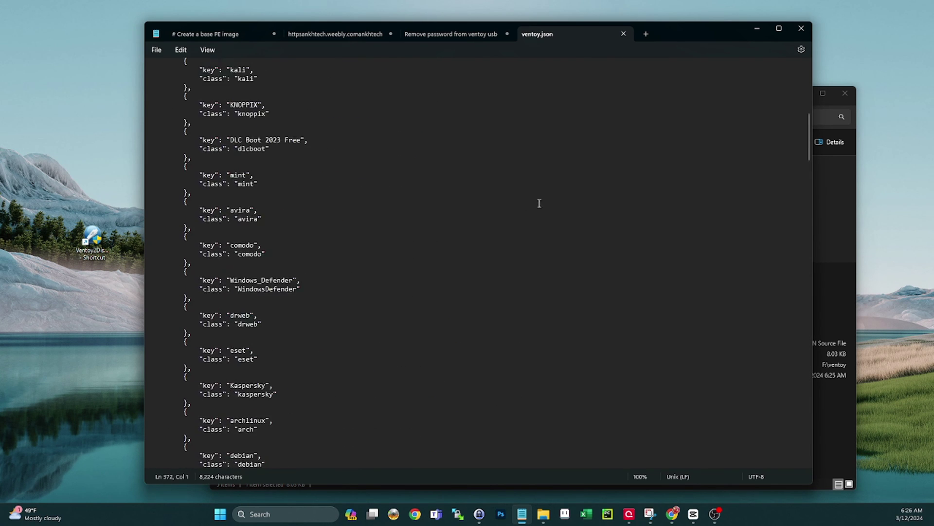
left_click(623, 33)
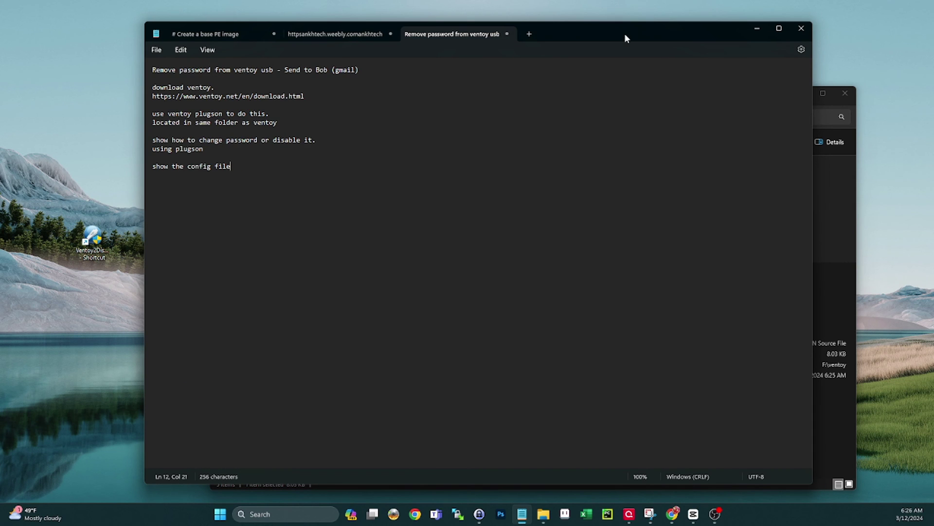
left_click(756, 28)
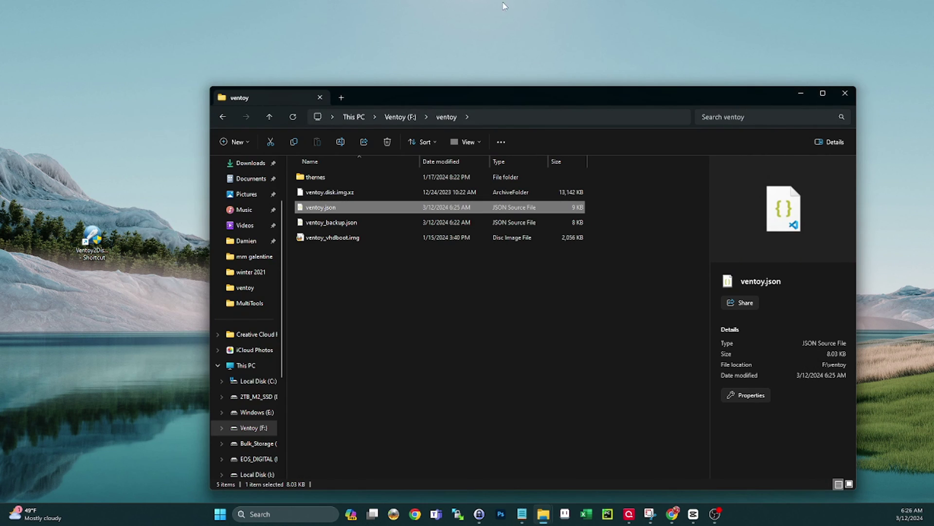
left_click(431, 385)
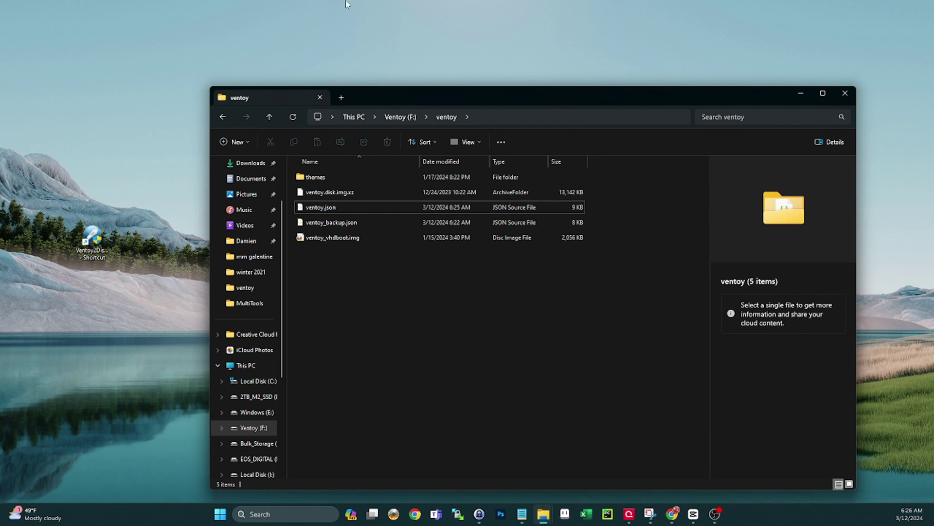
left_click(839, 97)
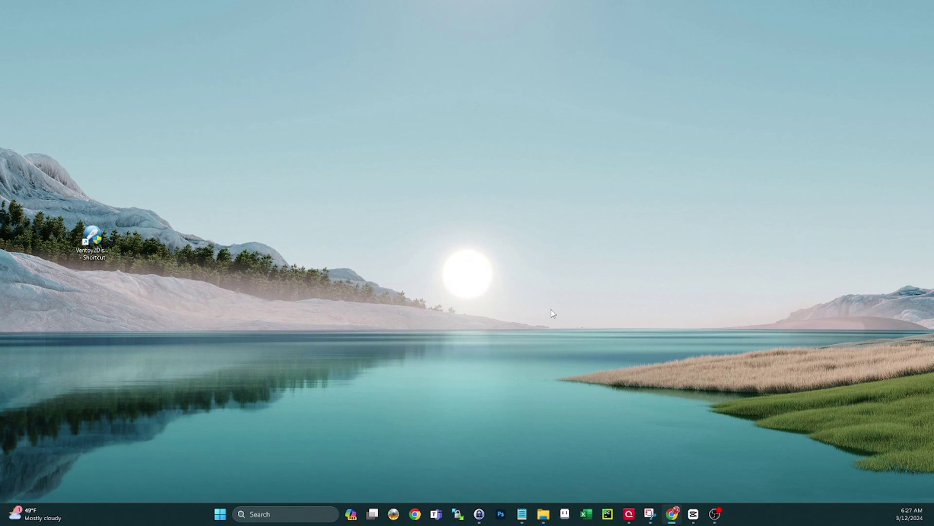
- Launch VMware Workstation 17 Player, start the bootUSB virtual machine and move its window to the middle of the desktop
left_click(220, 517)
type("vmware")
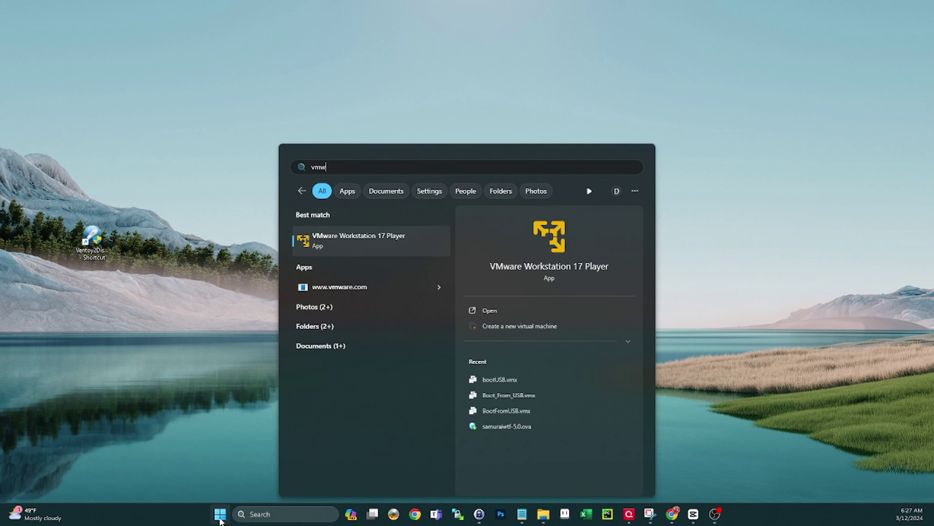
key("Return")
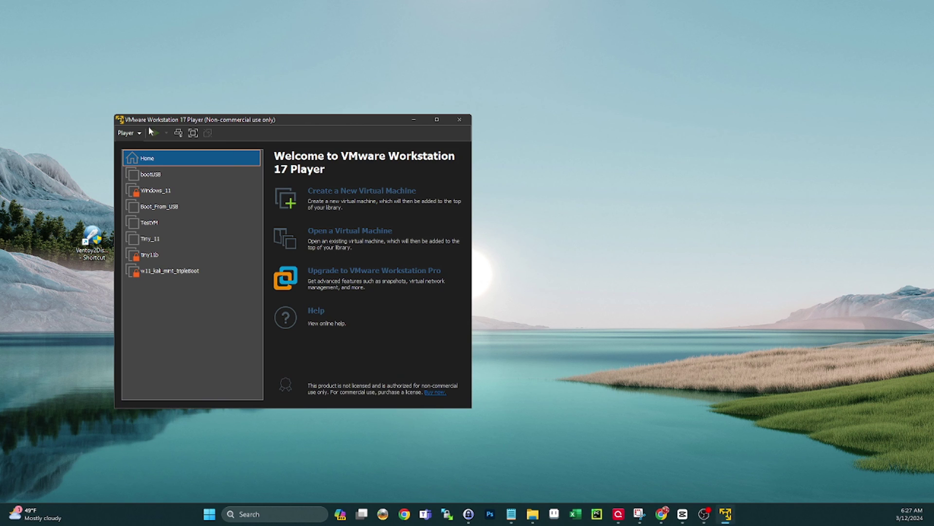
double_click(168, 174)
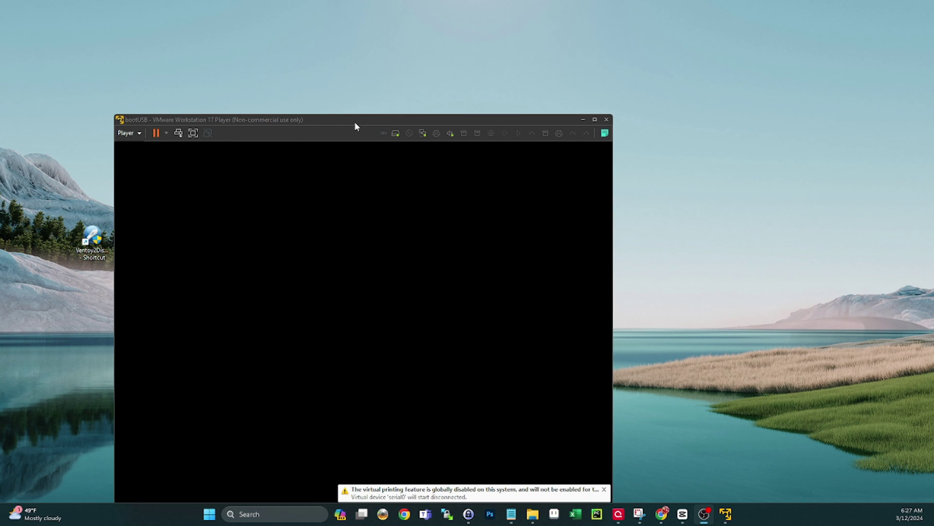
left_click_drag(354, 121, 457, 64)
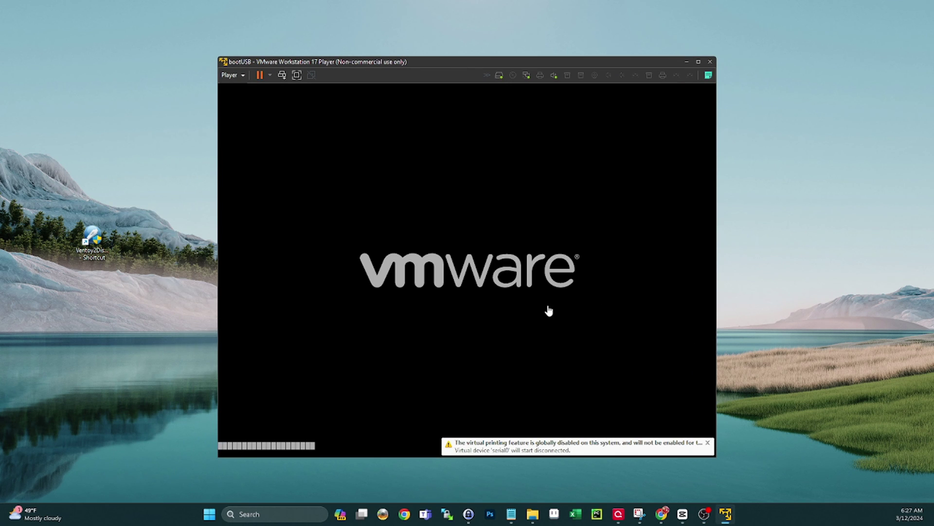
- Connect the ESD310C removable USB device from the host to the running bootUSB virtual machine
left_click(231, 74)
mouse_move(299, 117)
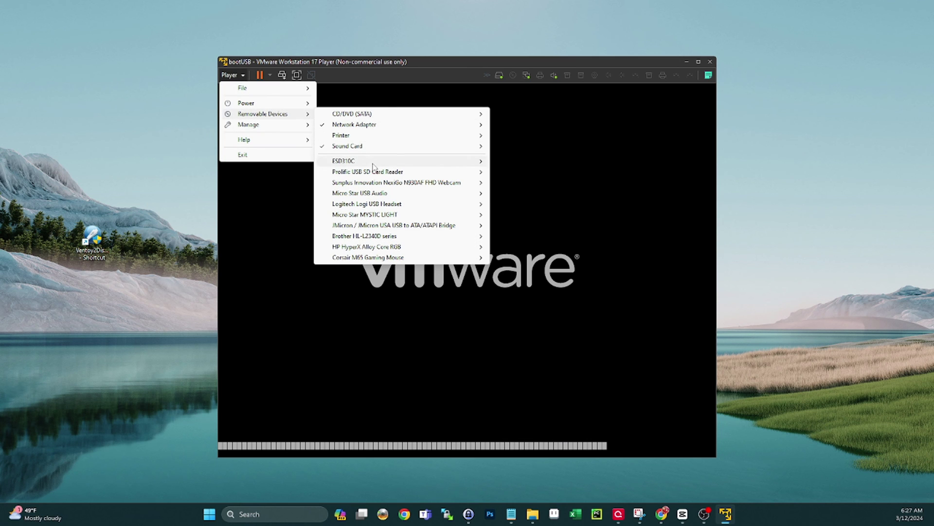
mouse_move(468, 161)
left_click(571, 164)
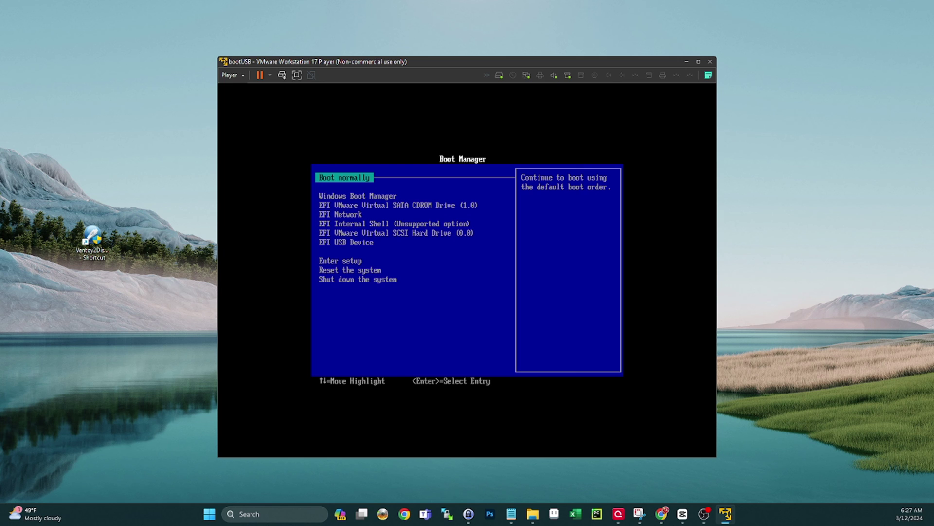
- Boot the virtual machine from EFI USB Device in the Boot Manager
key("Down")
key("Down")
key("Down")
key("Down")
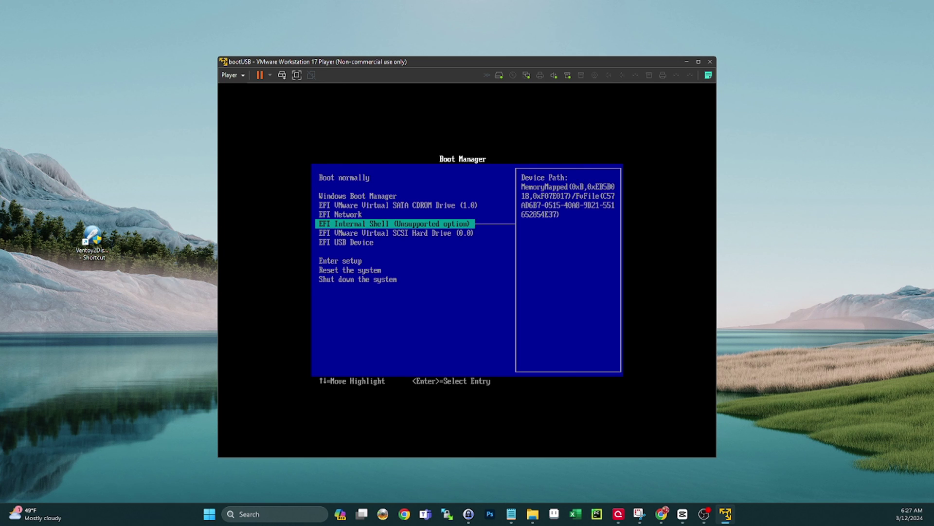
key("Down")
key("Down")
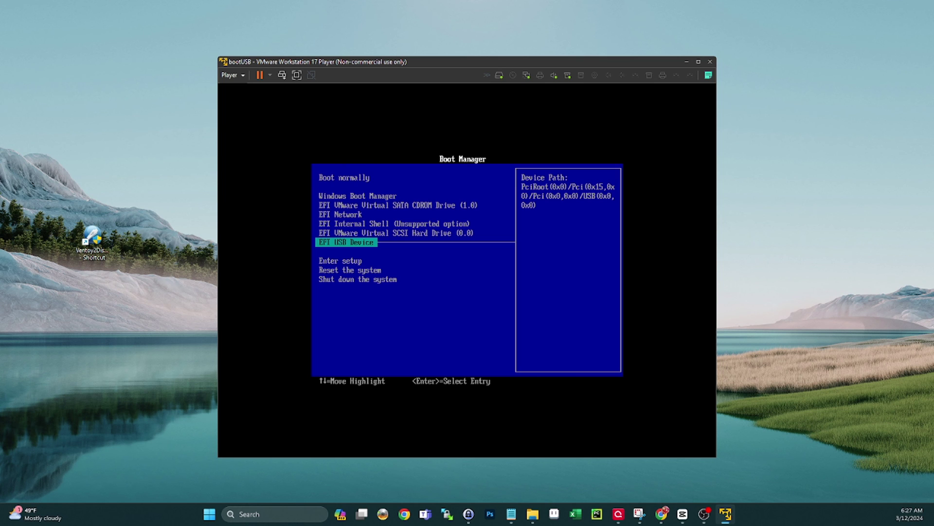
key("Return")
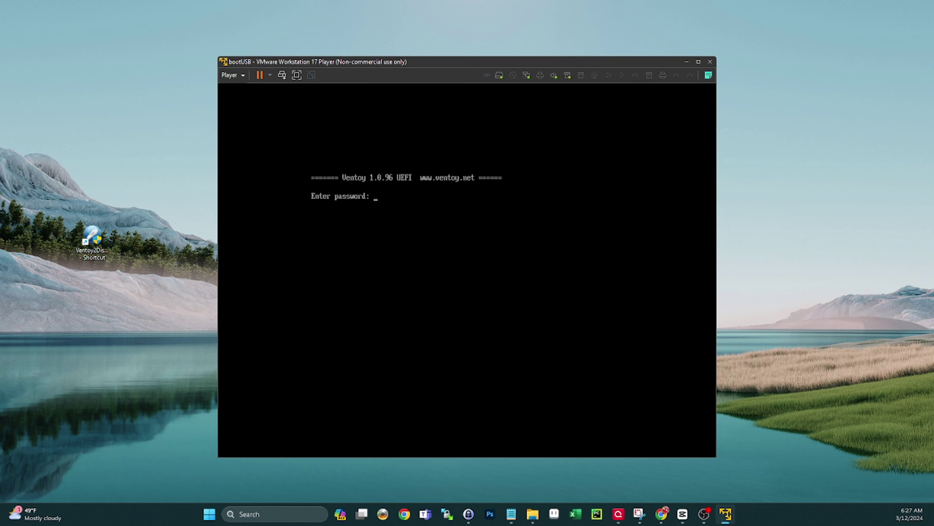
- Enter the Ventoy boot password at the password prompt, correcting the mistyped characters, and submit it
type("**********")
key("BackSpace")
key("BackSpace")
key("BackSpace")
type("*****")
key("Return")
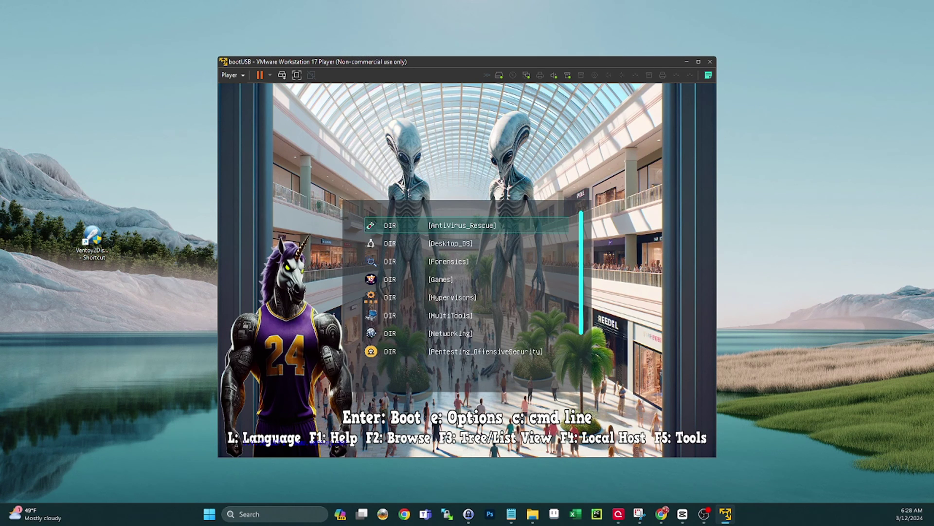
- Open the MultiTools directory in the Ventoy boot menu
key("Down")
key("Down")
key("Down")
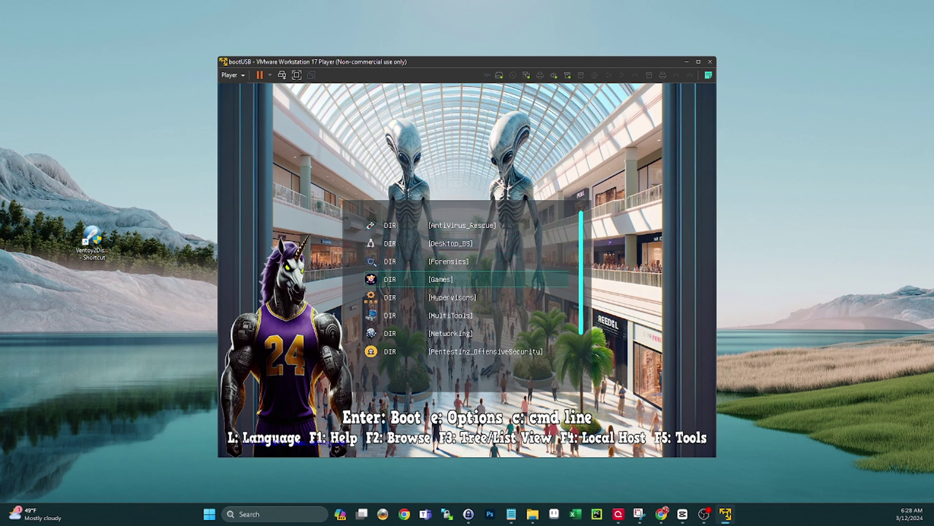
key("Down")
key("Down")
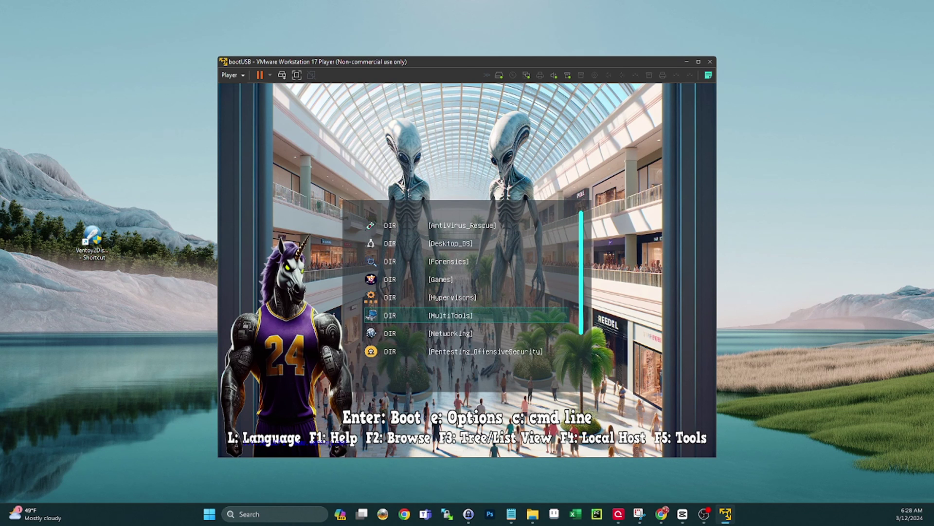
key("Return")
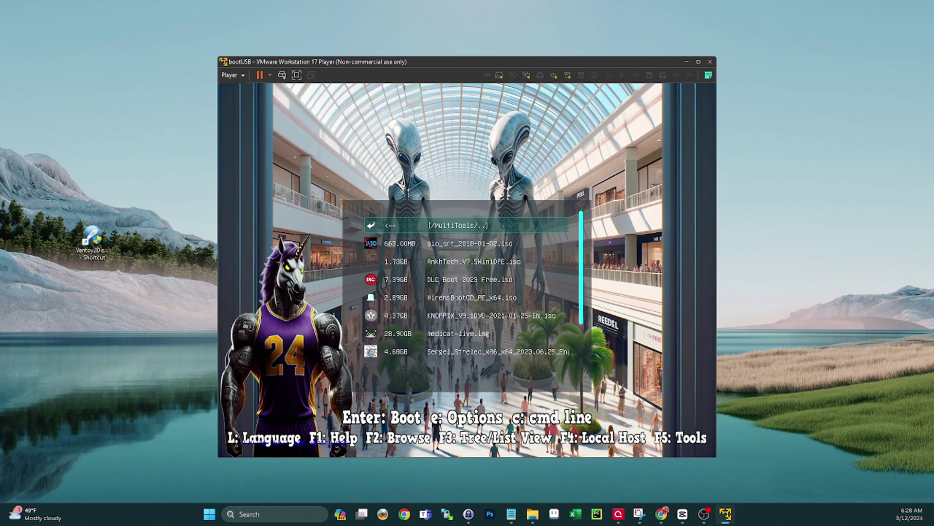
- Look through the bootable images in MultiTools, including AnkhTech.V7.5Win10PE.iso and DLC Boot 2023 Free.iso, and return to the main directory list
key("Down")
key("Down")
key("Down")
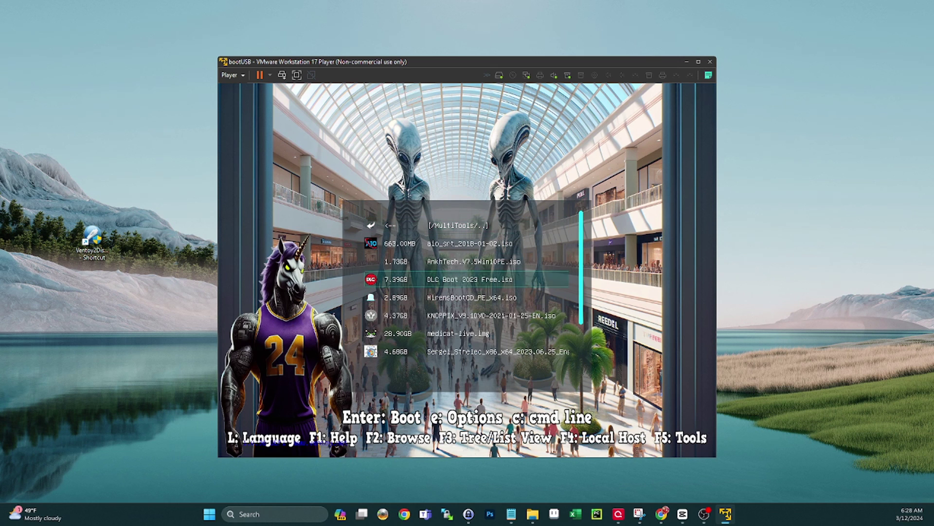
key("Up")
key("Up")
key("Down")
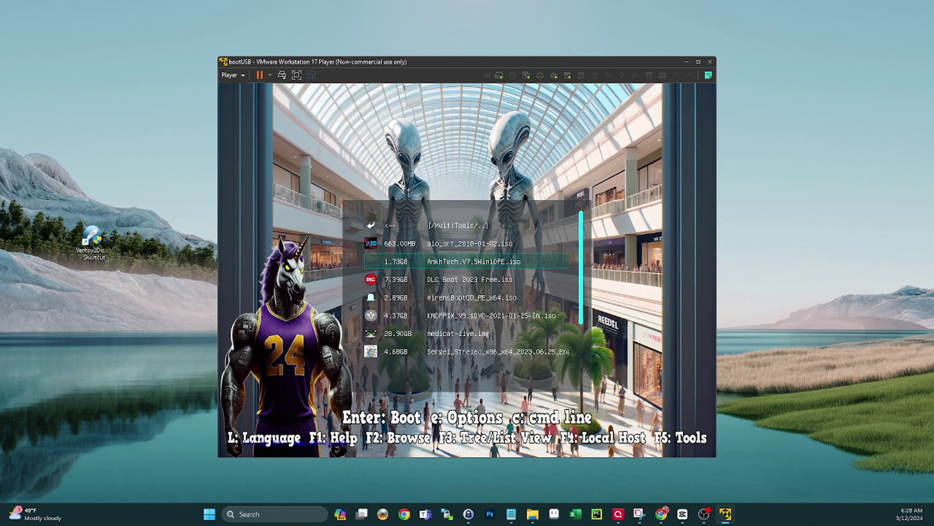
key("Down")
key("Up")
key("Up")
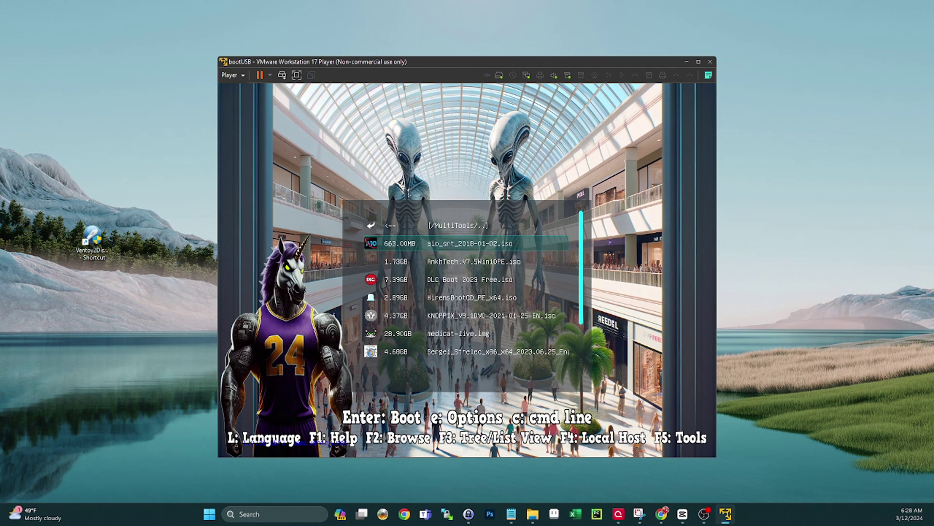
key("Down")
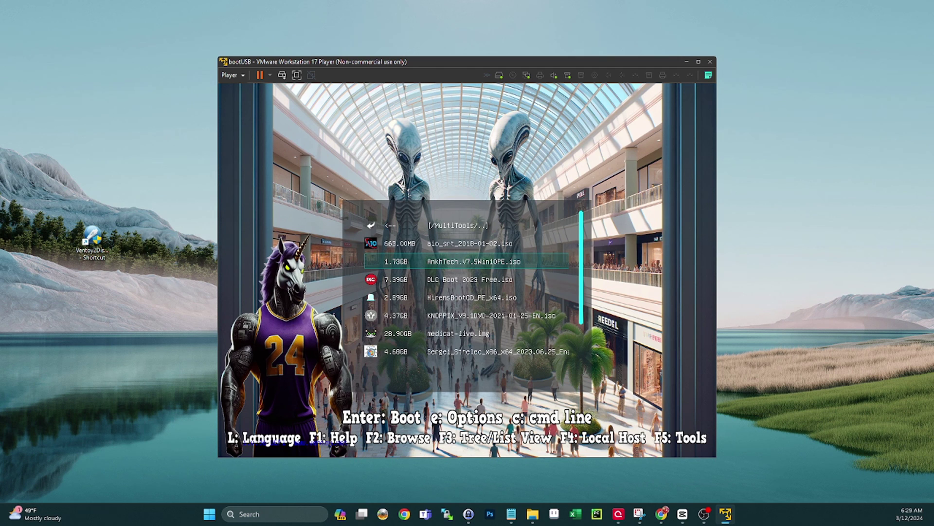
key("Down")
key("Up")
key("Down")
key("Down")
key("Down")
key("Up")
key("Up")
key("Up")
key("Up")
key("Up")
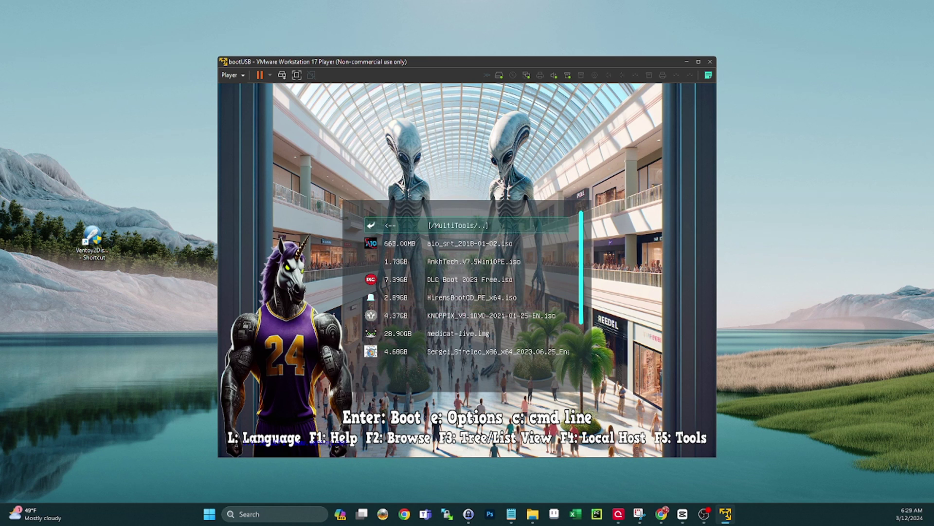
key("Return")
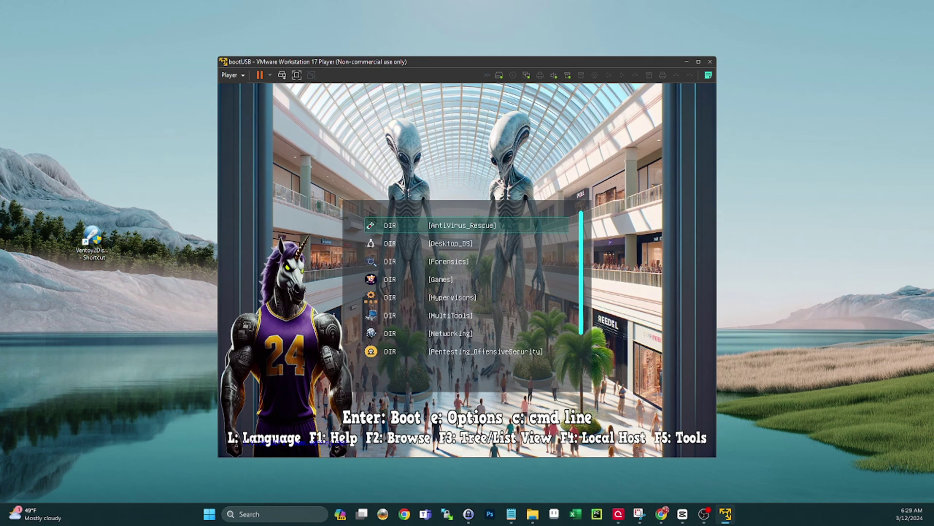